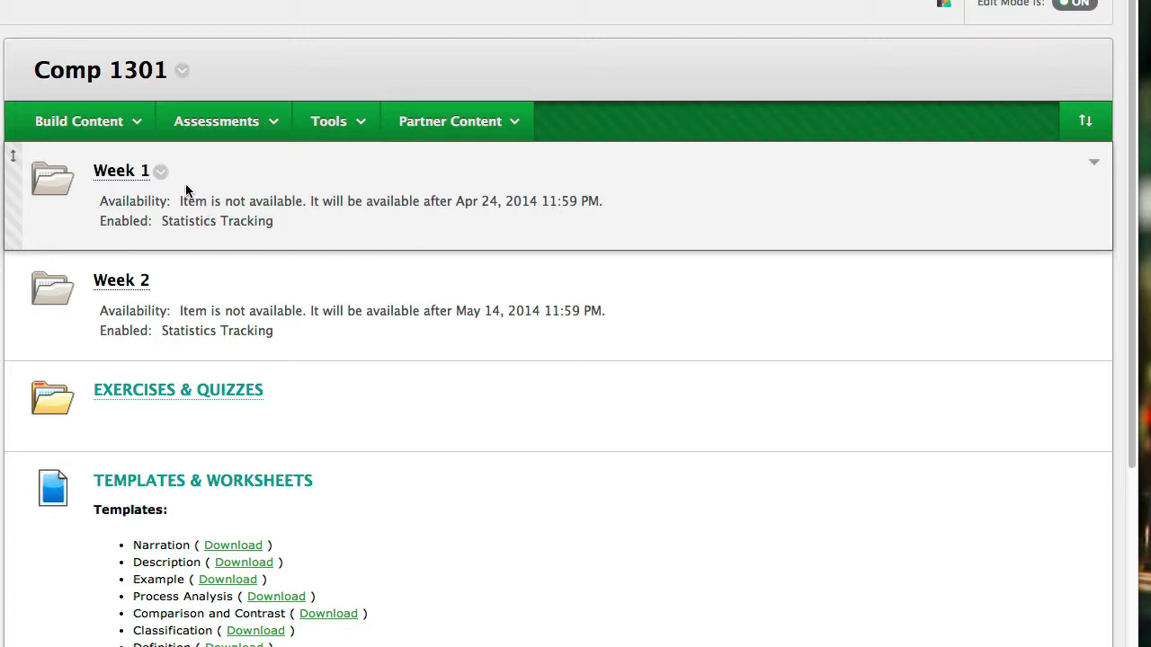
Start a new content folder in Comp 1301 and name it "Week 1 Wrap up"
{"action": "left_click", "coordinate": [118, 124]}
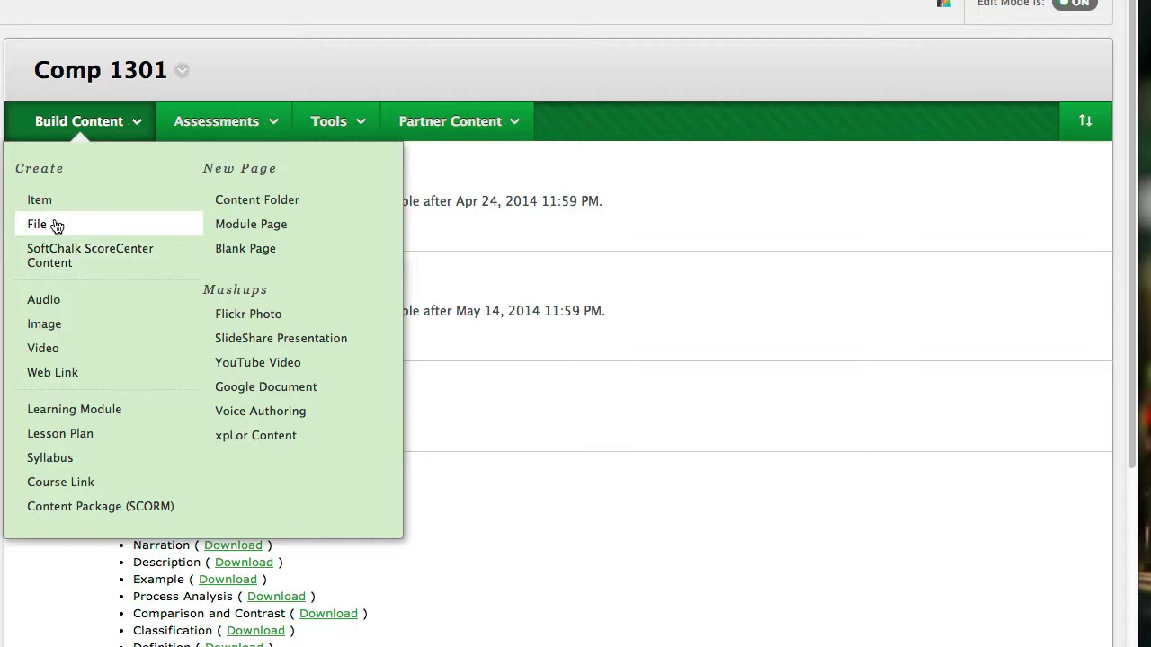
{"action": "left_click", "coordinate": [269, 194]}
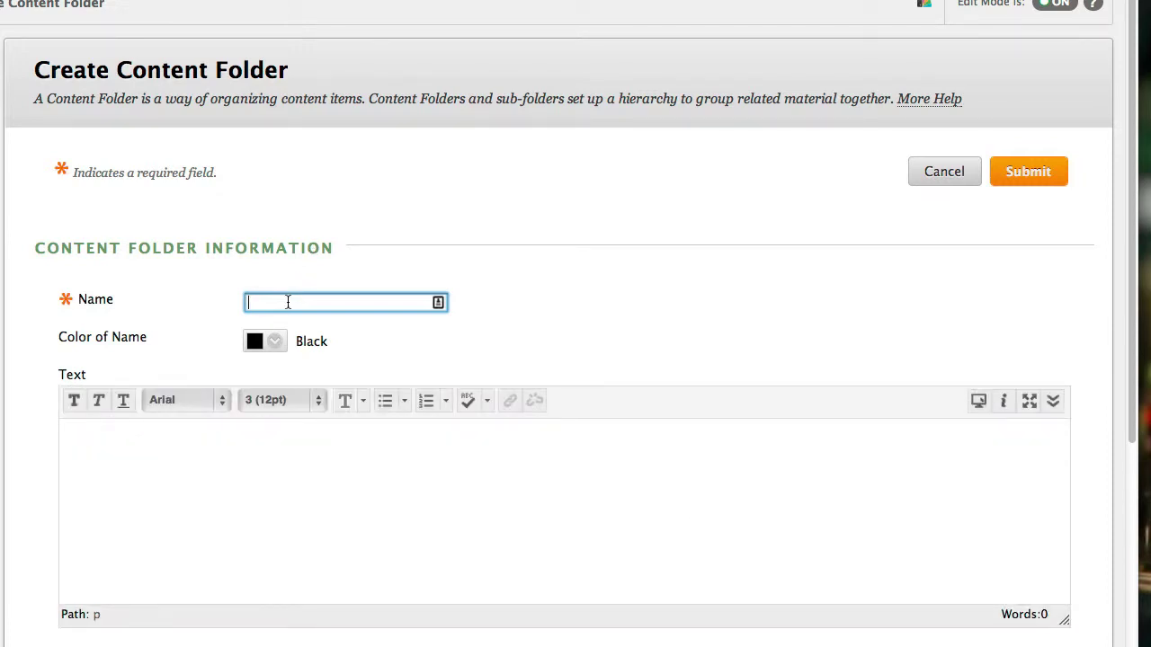
{"action": "type", "text": "Week"}
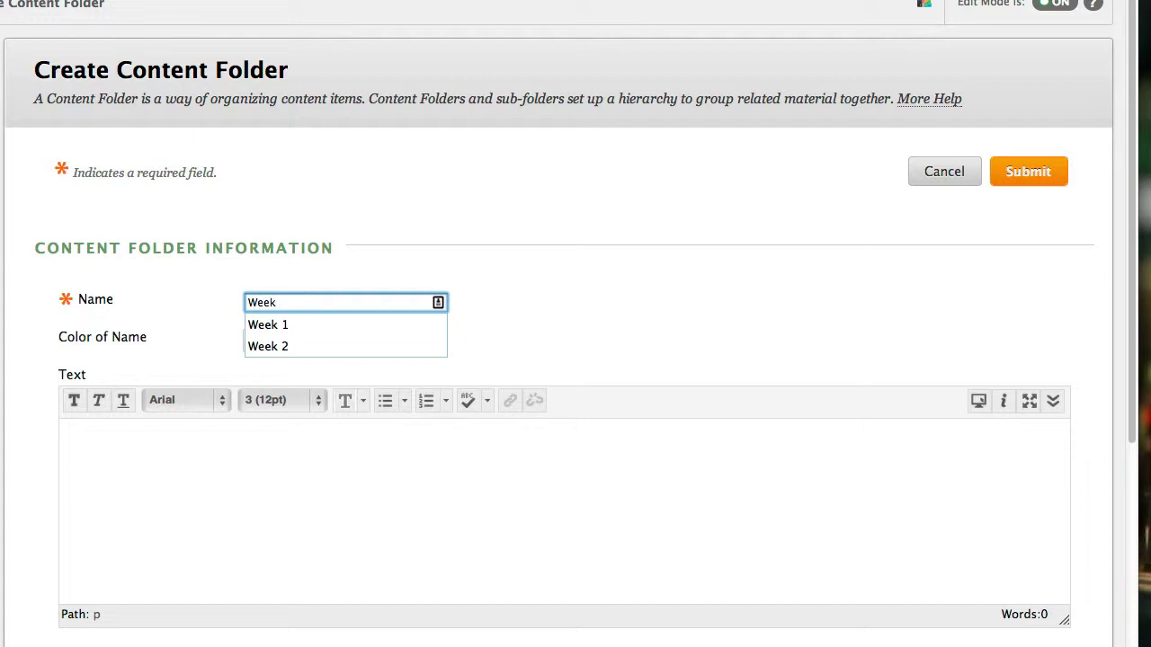
{"action": "type", "text": " 1"}
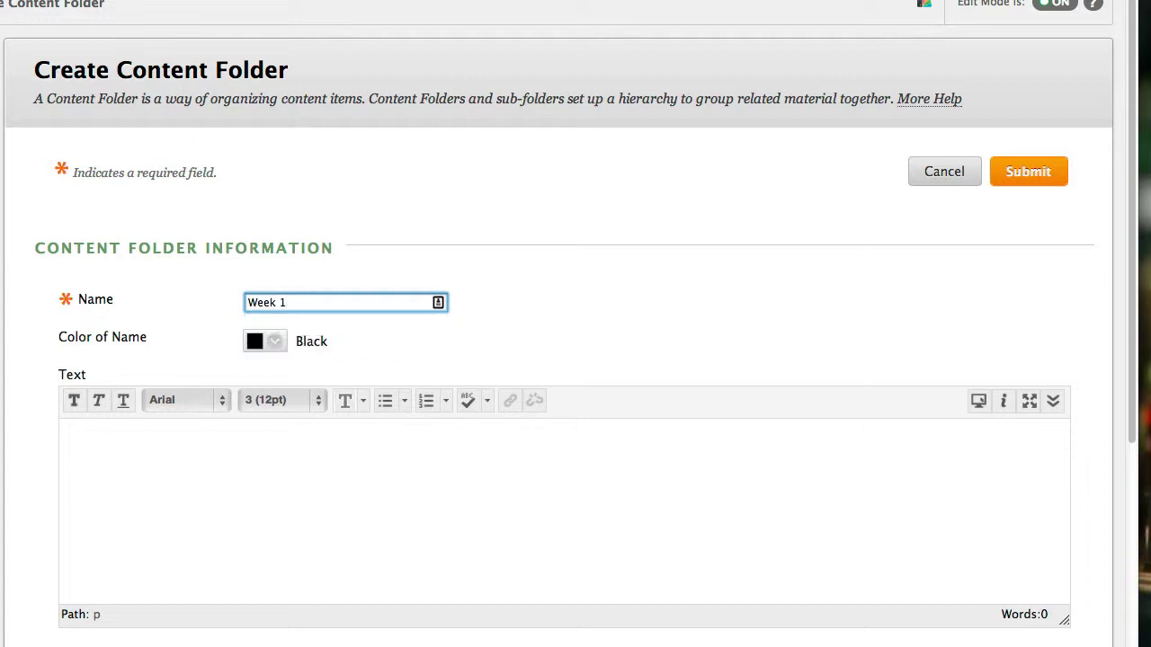
{"action": "type", "text": " Wrap out"}
{"action": "key", "text": "BackSpace"}
{"action": "key", "text": "BackSpace"}
{"action": "key", "text": "BackSpace"}
{"action": "type", "text": "up"}
Turn on tracking of the number of views for the new folder and submit it
{"action": "scroll", "coordinate": [711, 376], "scroll_direction": "down", "scroll_amount": 5}
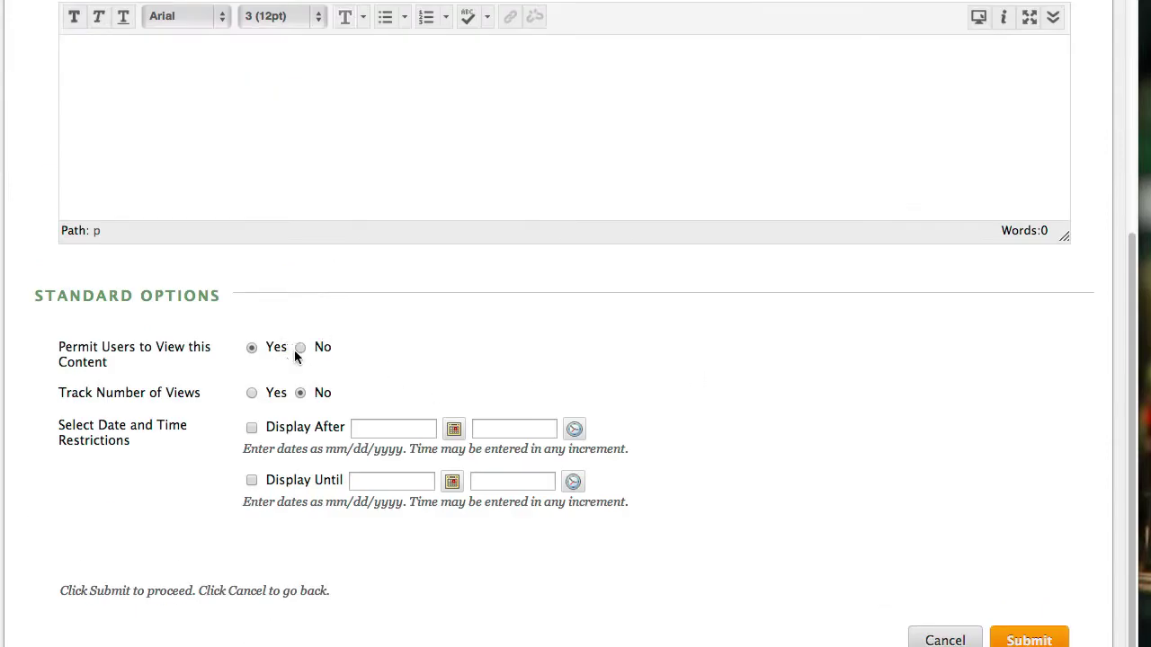
{"action": "left_click", "coordinate": [252, 395]}
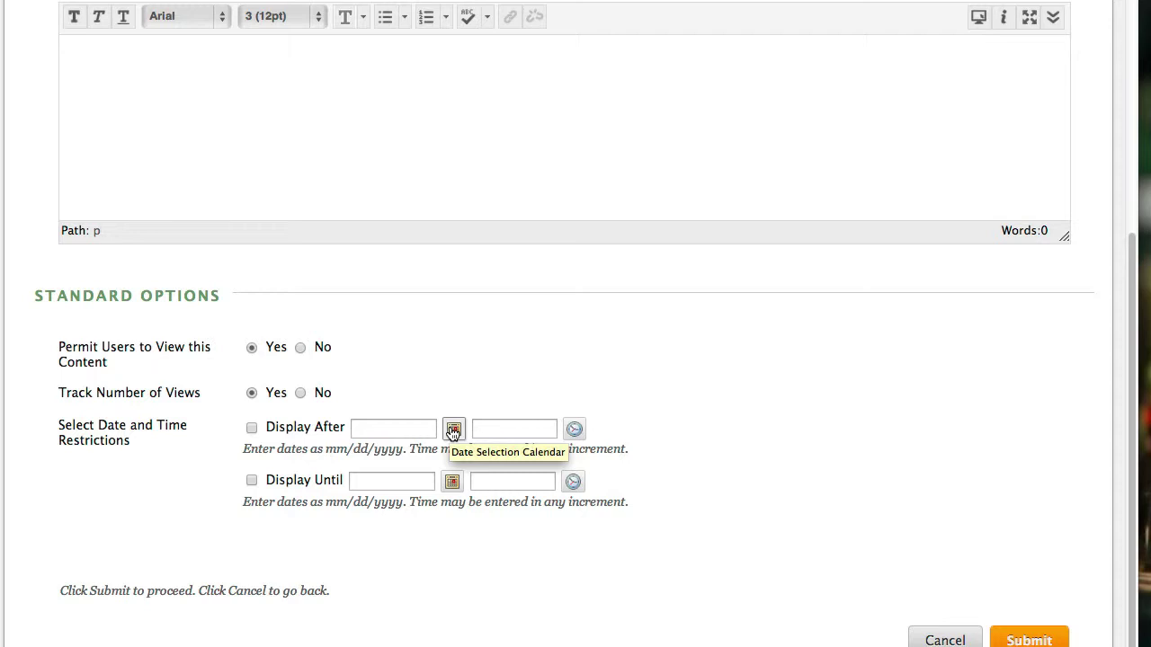
{"action": "left_click", "coordinate": [1022, 640]}
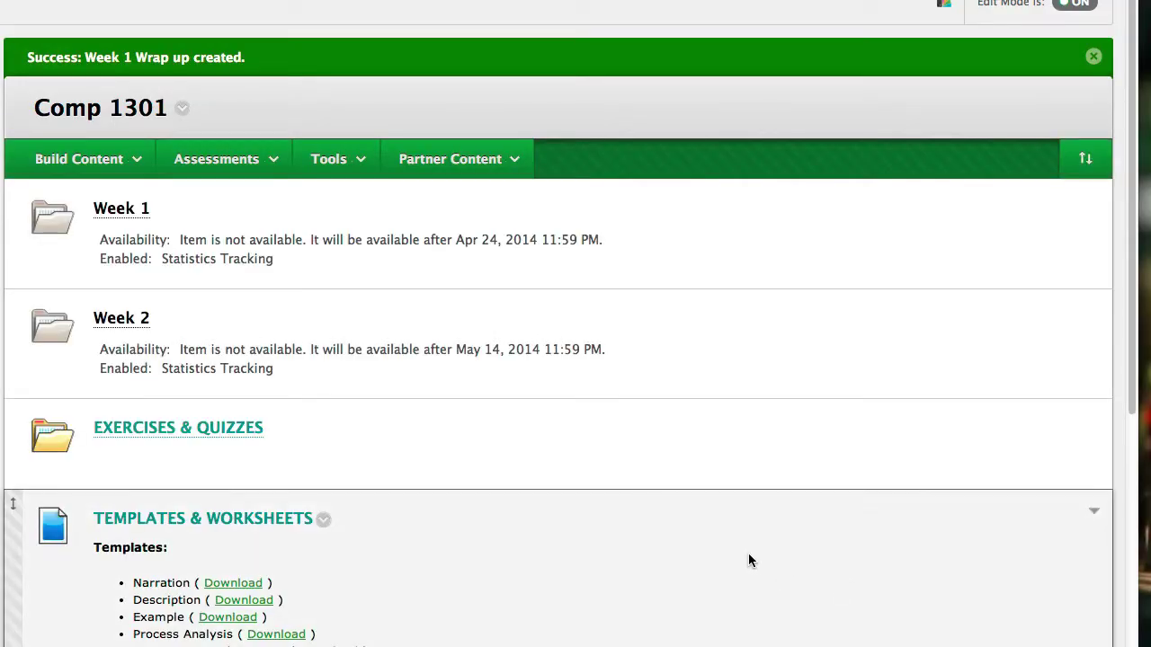
Move the Week 1 Wrap up folder between the Week 1 and Week 2 folders and open it
{"action": "scroll", "coordinate": [727, 459], "scroll_direction": "down", "scroll_amount": 5}
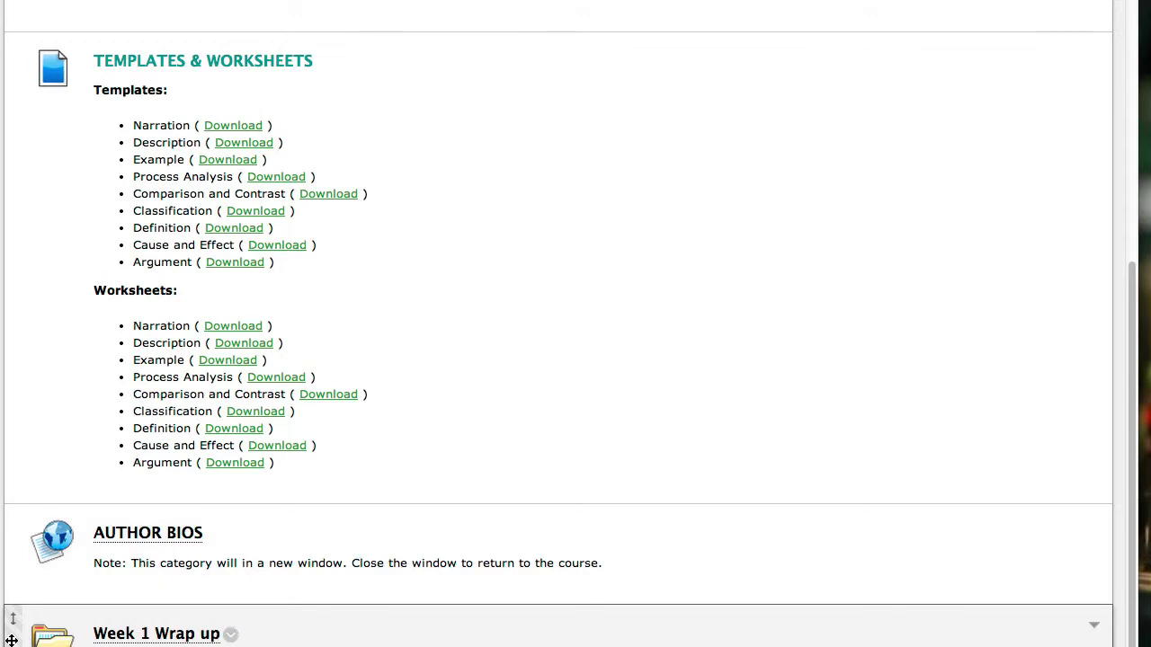
{"action": "left_click_drag", "start_coordinate": [12, 630], "coordinate": [82, 2]}
{"action": "mouse_move", "coordinate": [96, 305]}
{"action": "left_mouse_down"}
{"action": "mouse_move", "coordinate": [108, 447]}
{"action": "mouse_move", "coordinate": [84, 405]}
{"action": "mouse_move", "coordinate": [108, 294]}
{"action": "mouse_move", "coordinate": [101, 316]}
{"action": "left_mouse_up"}
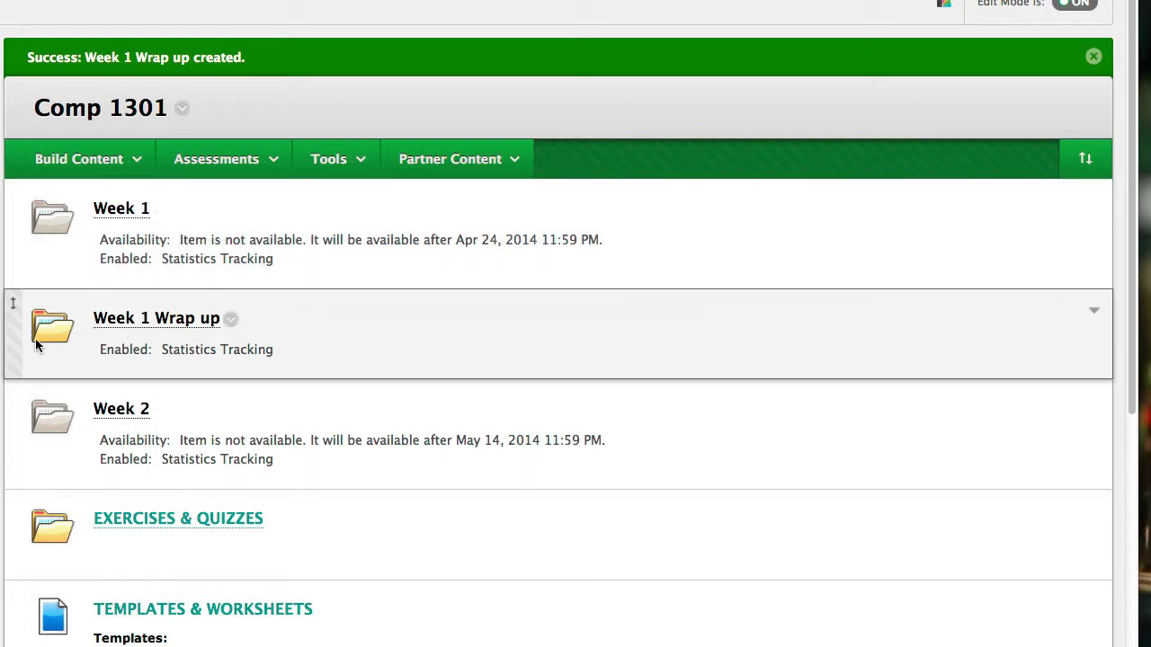
{"action": "left_click", "coordinate": [115, 319]}
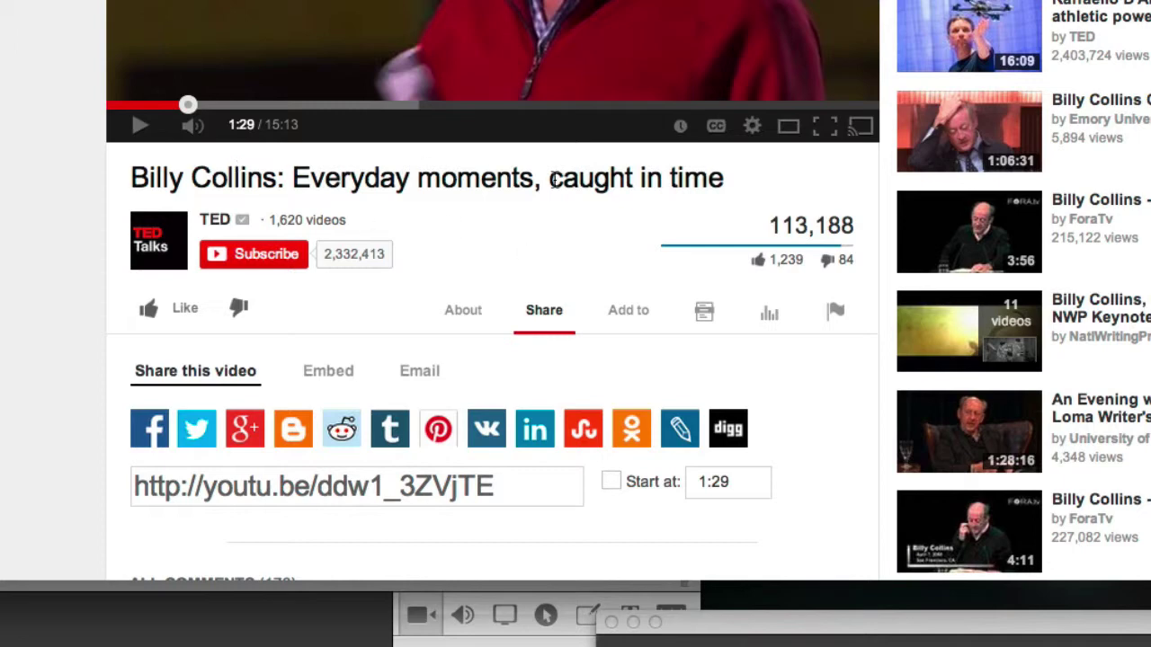
Display the embed code among the sharing options of the video "Billy Collins: Everyday moments, caught in time" and select it
{"action": "left_click", "coordinate": [463, 315]}
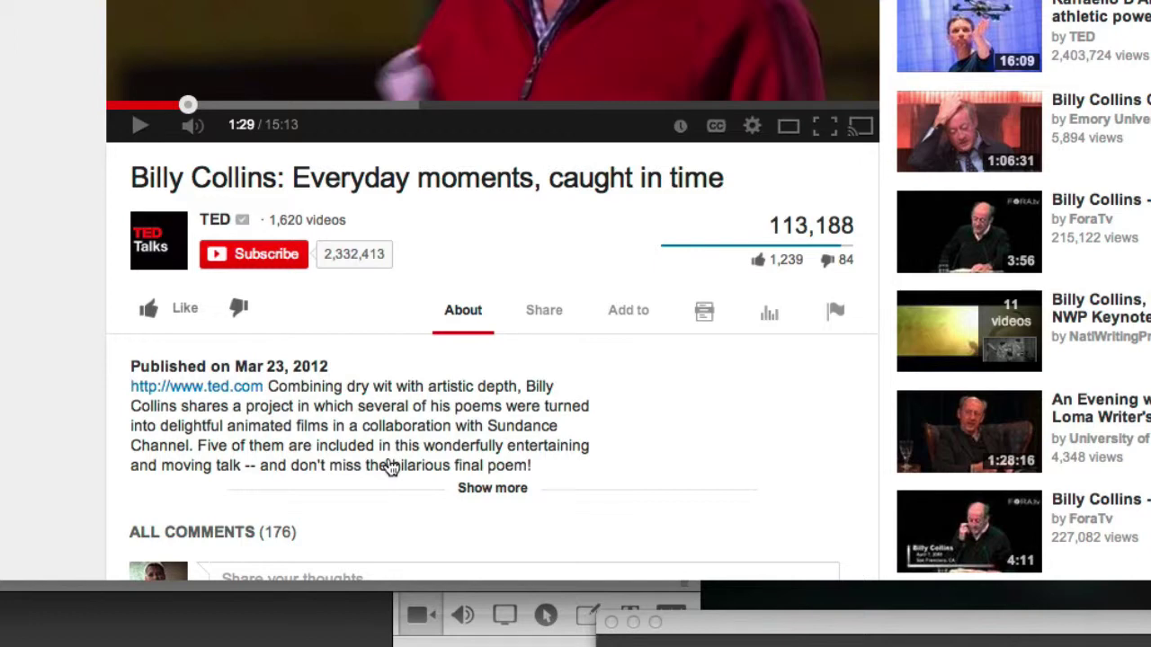
{"action": "left_click", "coordinate": [546, 315]}
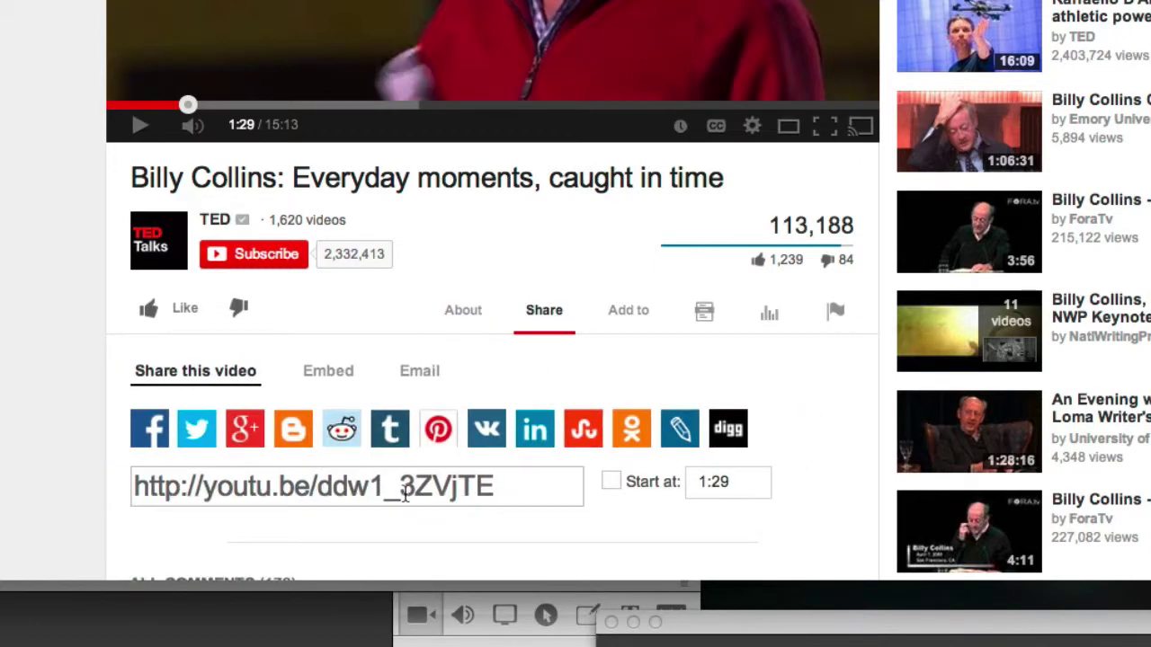
{"action": "left_click_drag", "start_coordinate": [522, 482], "coordinate": [96, 467]}
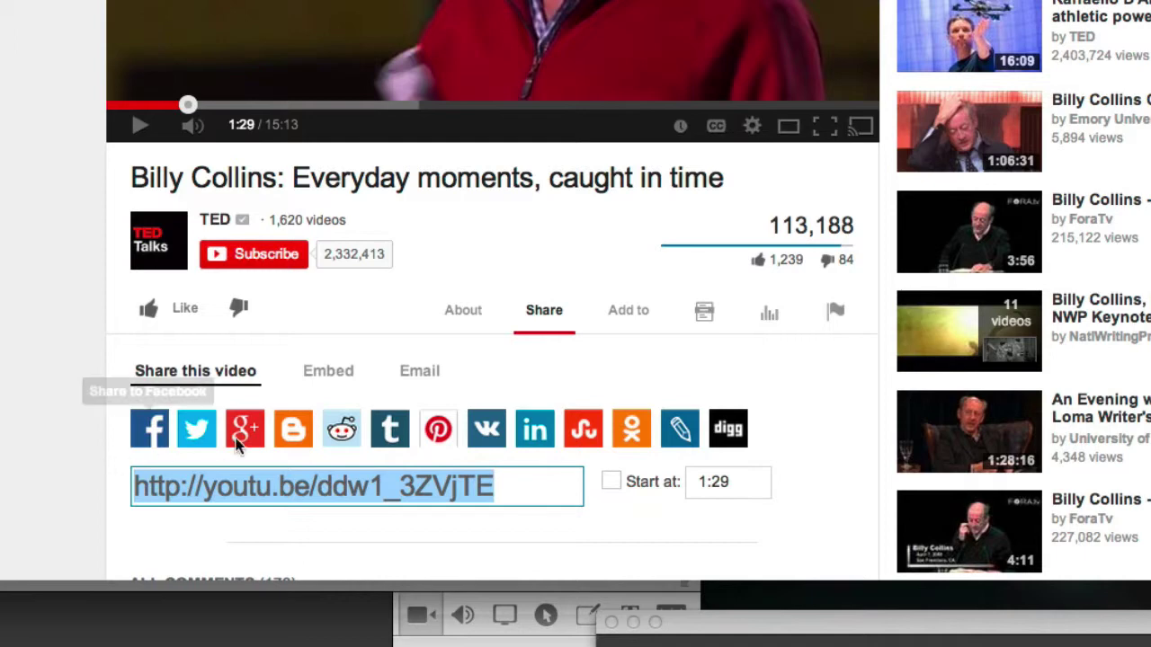
{"action": "left_click", "coordinate": [332, 373]}
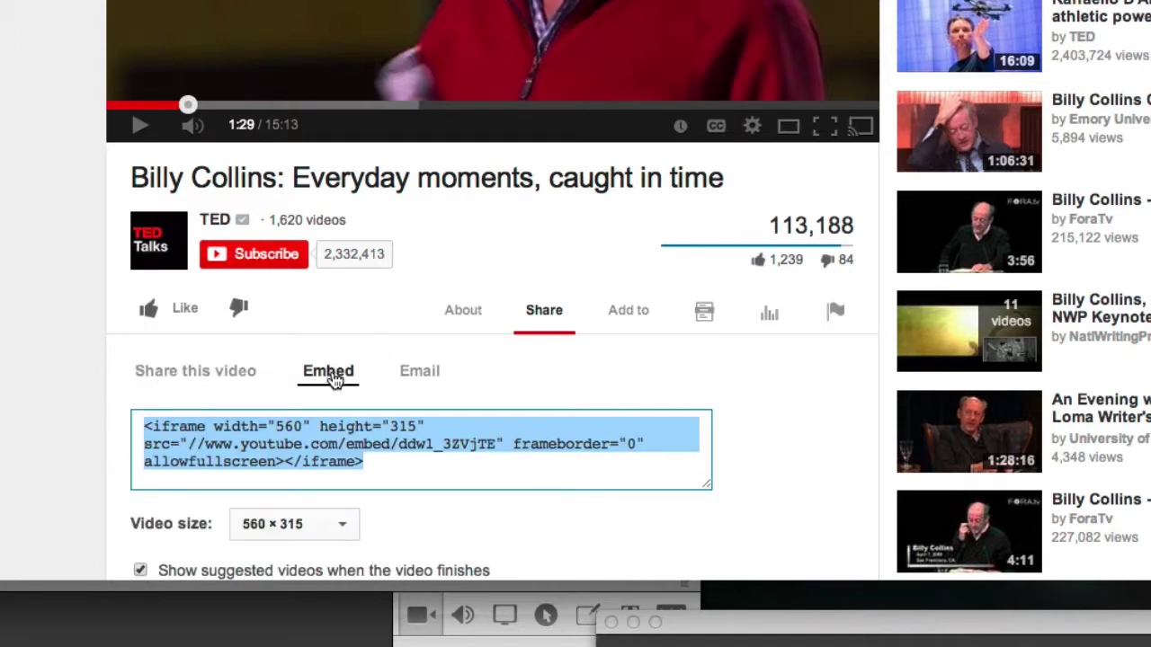
{"action": "scroll", "coordinate": [368, 414], "scroll_direction": "down", "scroll_amount": 1}
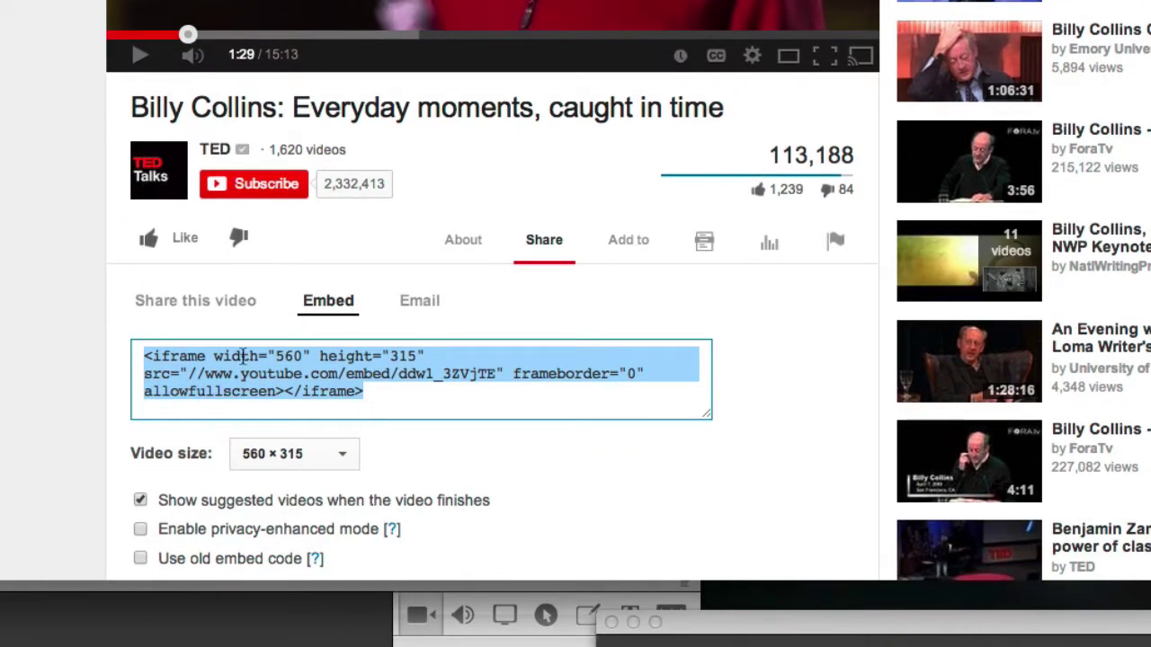
{"action": "left_click_drag", "start_coordinate": [378, 392], "coordinate": [115, 344]}
Set the embedded video size to 853 × 480 and turn off suggested videos when the video finishes
{"action": "scroll", "coordinate": [269, 409], "scroll_direction": "down", "scroll_amount": 3}
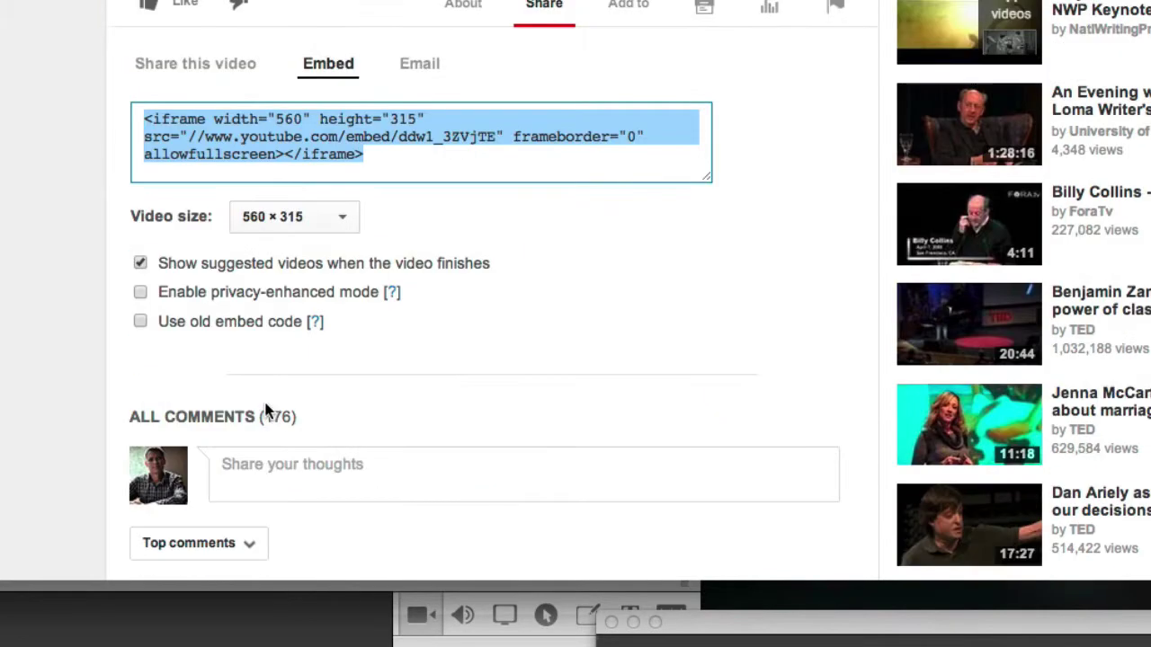
{"action": "left_click", "coordinate": [315, 226]}
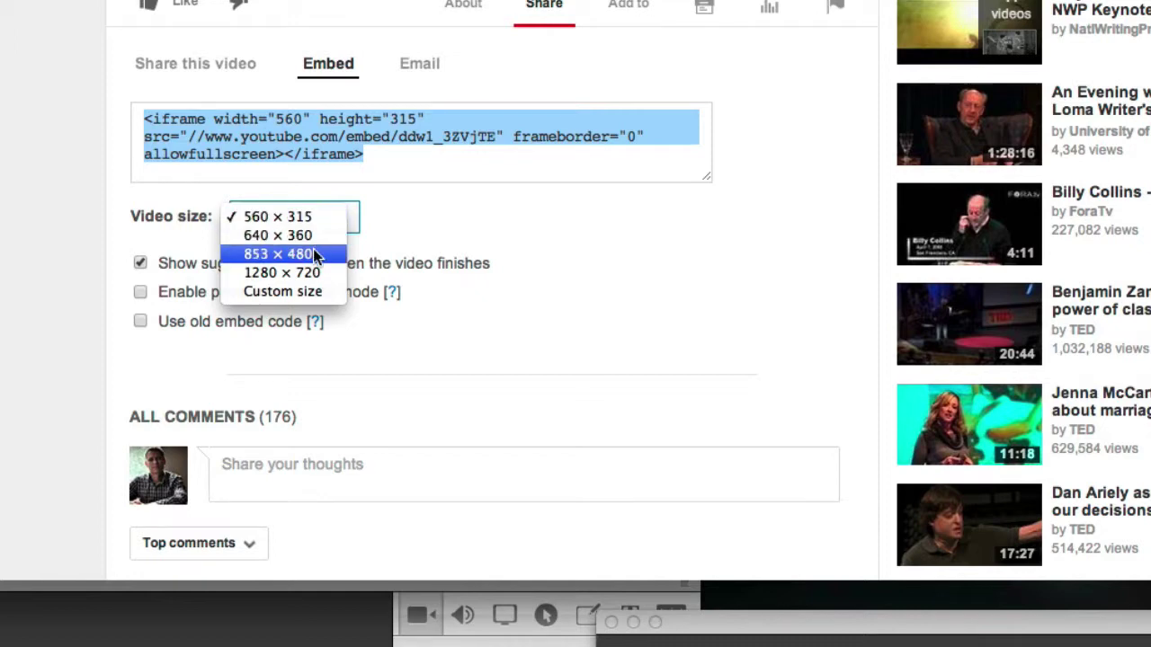
{"action": "left_click", "coordinate": [313, 255]}
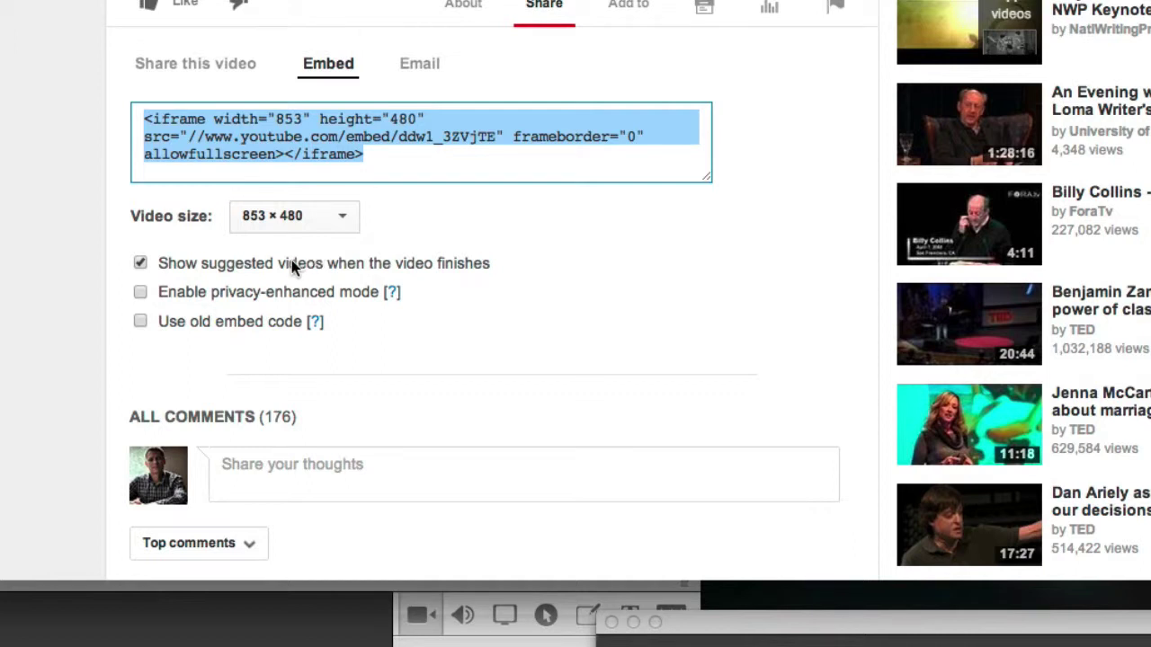
{"action": "left_click", "coordinate": [141, 263]}
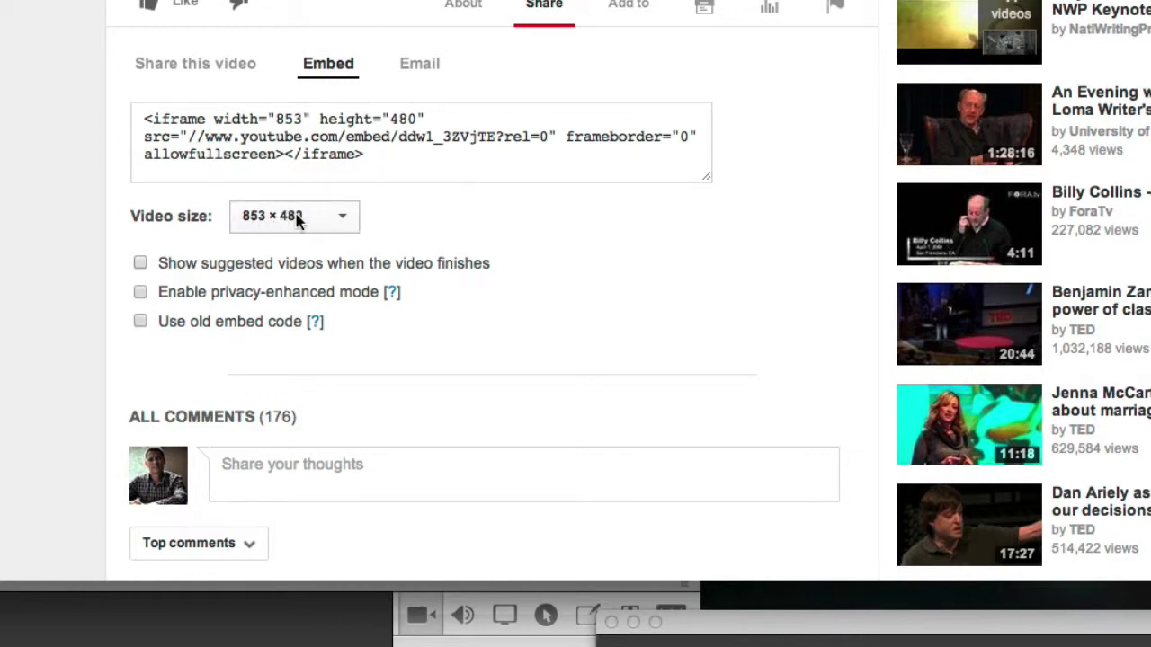
Select the whole iframe embed code and copy it
{"action": "left_click", "coordinate": [390, 163]}
{"action": "left_click_drag", "start_coordinate": [363, 155], "coordinate": [118, 80]}
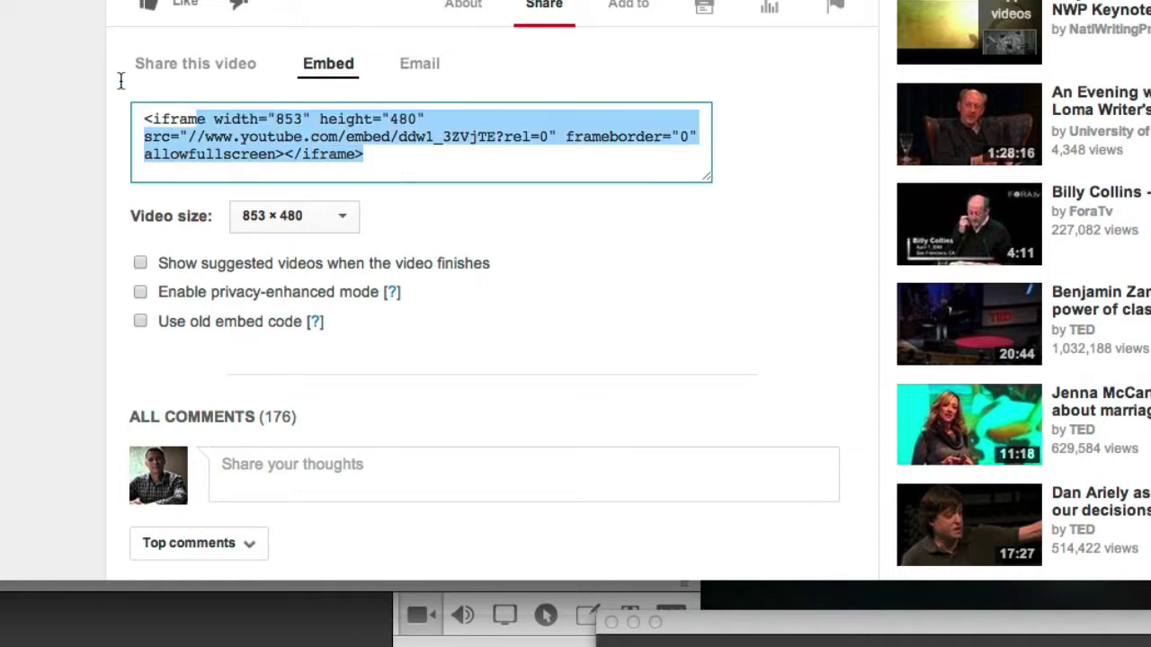
{"action": "right_click", "coordinate": [228, 155]}
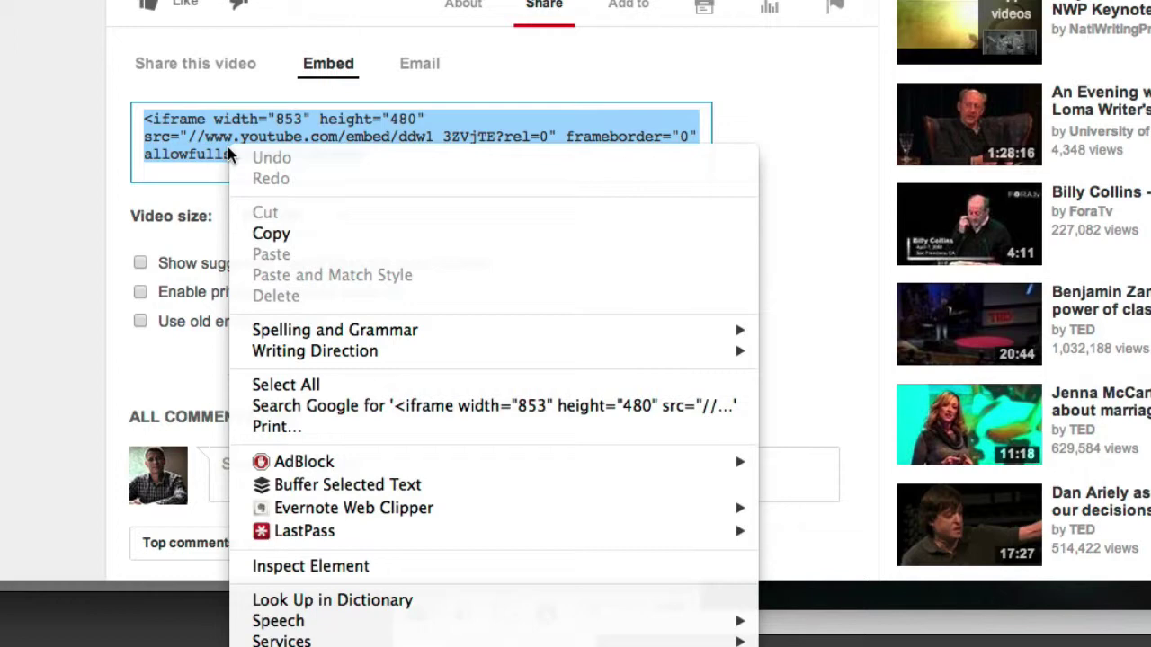
{"action": "left_click", "coordinate": [272, 239]}
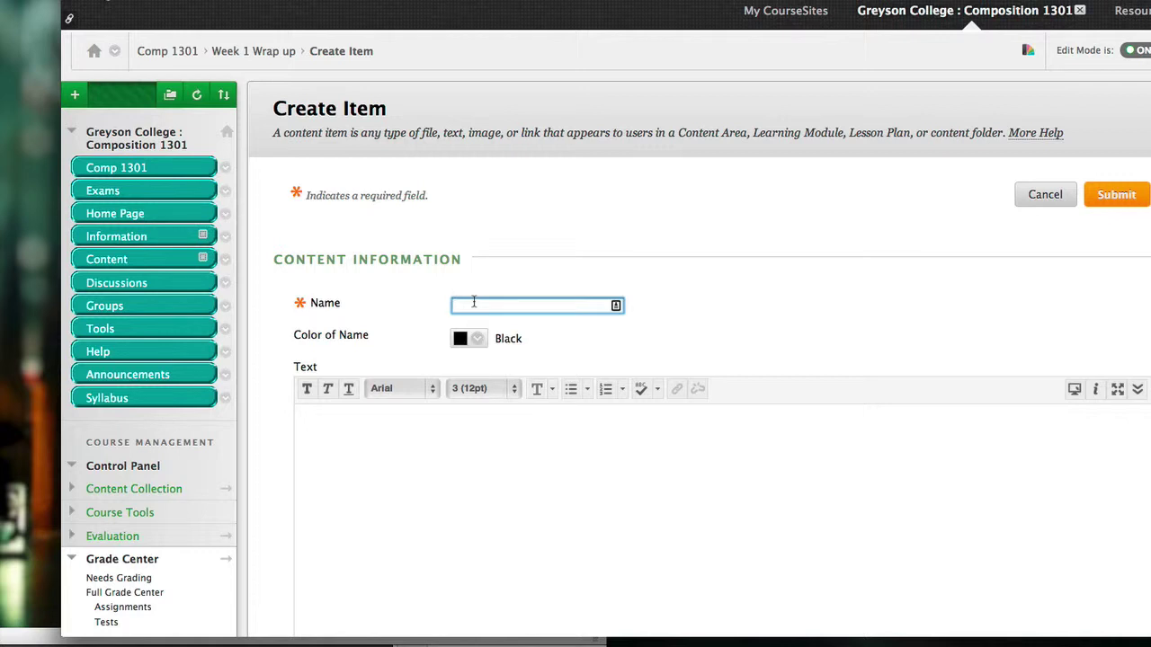
Name the new content item "billy collins"
{"action": "type", "text": "billy collins"}
{"action": "scroll", "coordinate": [493, 553], "scroll_direction": "down", "scroll_amount": 2}
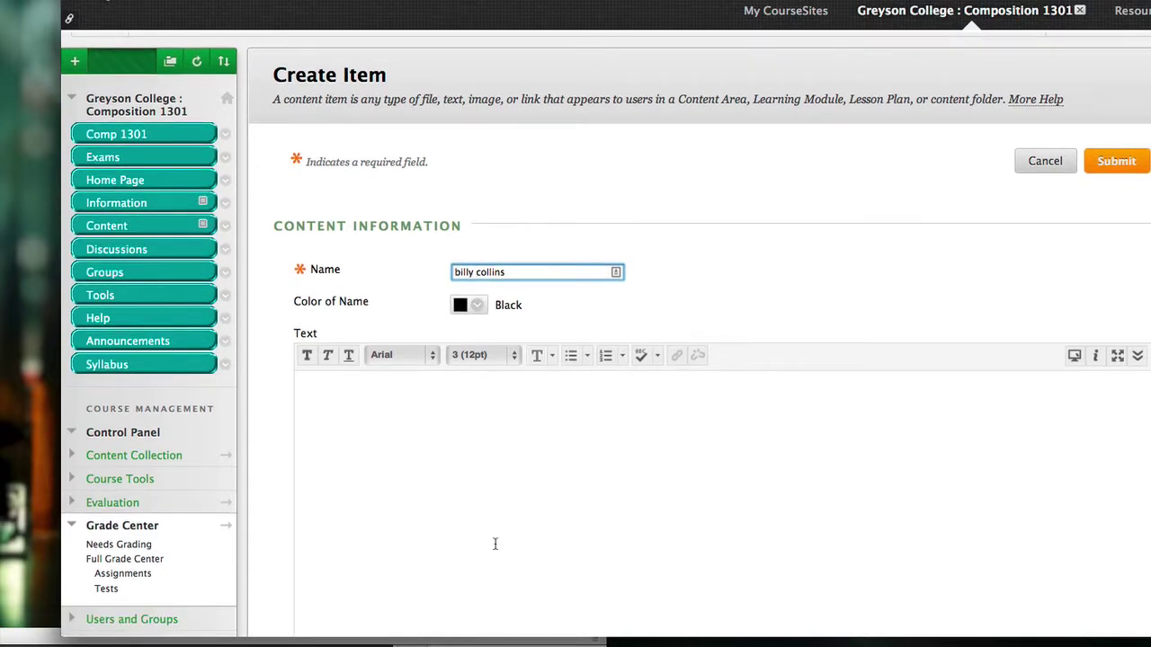
{"action": "scroll", "coordinate": [494, 543], "scroll_direction": "down", "scroll_amount": 15}
{"action": "scroll", "coordinate": [494, 544], "scroll_direction": "up", "scroll_amount": 13}
{"action": "scroll", "coordinate": [494, 544], "scroll_direction": "down", "scroll_amount": 2}
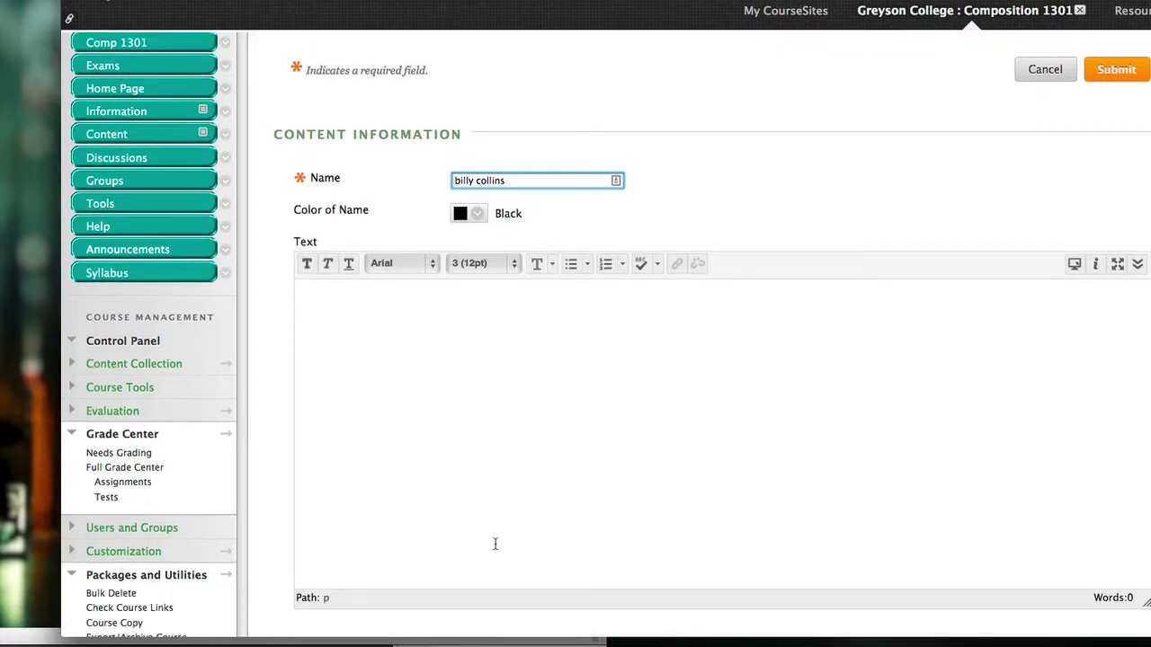
Try pasting the iframe embed code directly into the item's text body, copy it from there and delete it
{"action": "left_click", "coordinate": [419, 358]}
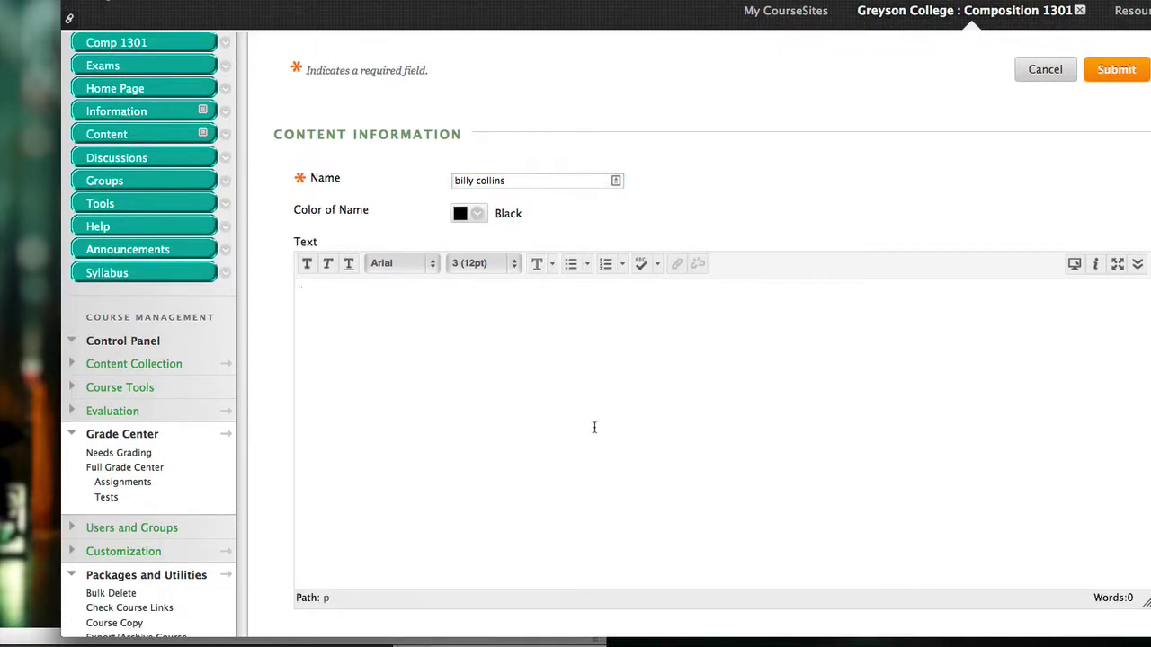
{"action": "type", "text": "<iframe width=\"853\" height=\"480\" src=\"//www.youtube.com/embed/ddw1_3ZVjTE?rel=0\" frameborder=\"0\" allowfullscreen></iframe>"}
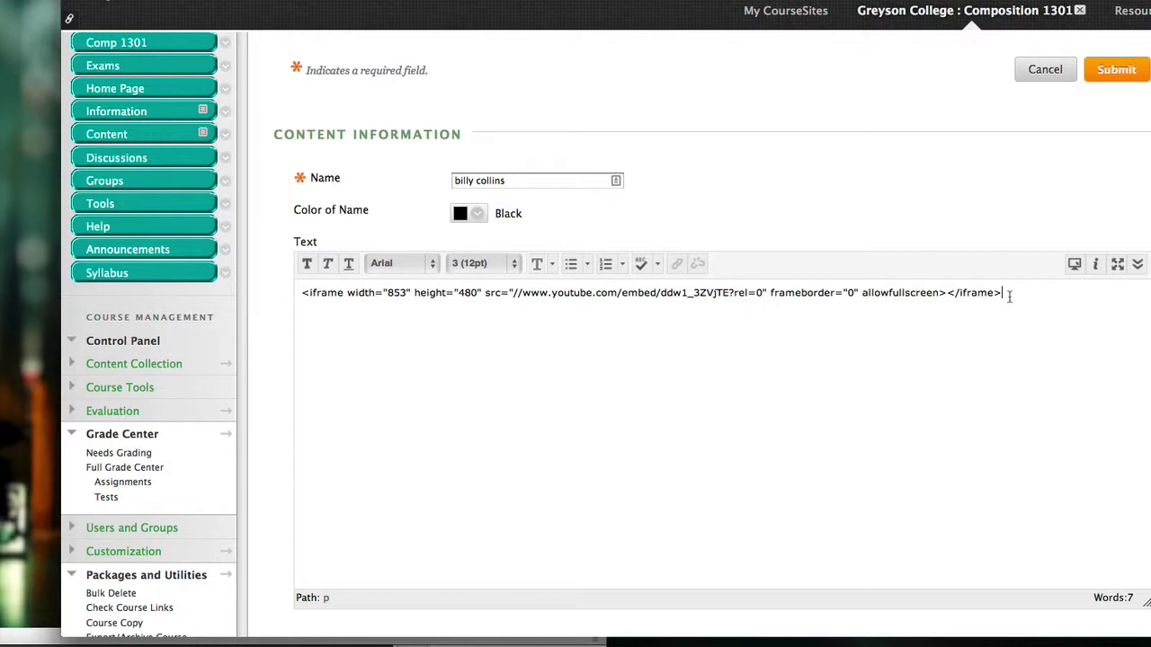
{"action": "left_click_drag", "start_coordinate": [1008, 297], "coordinate": [307, 281]}
{"action": "key", "text": "super+c"}
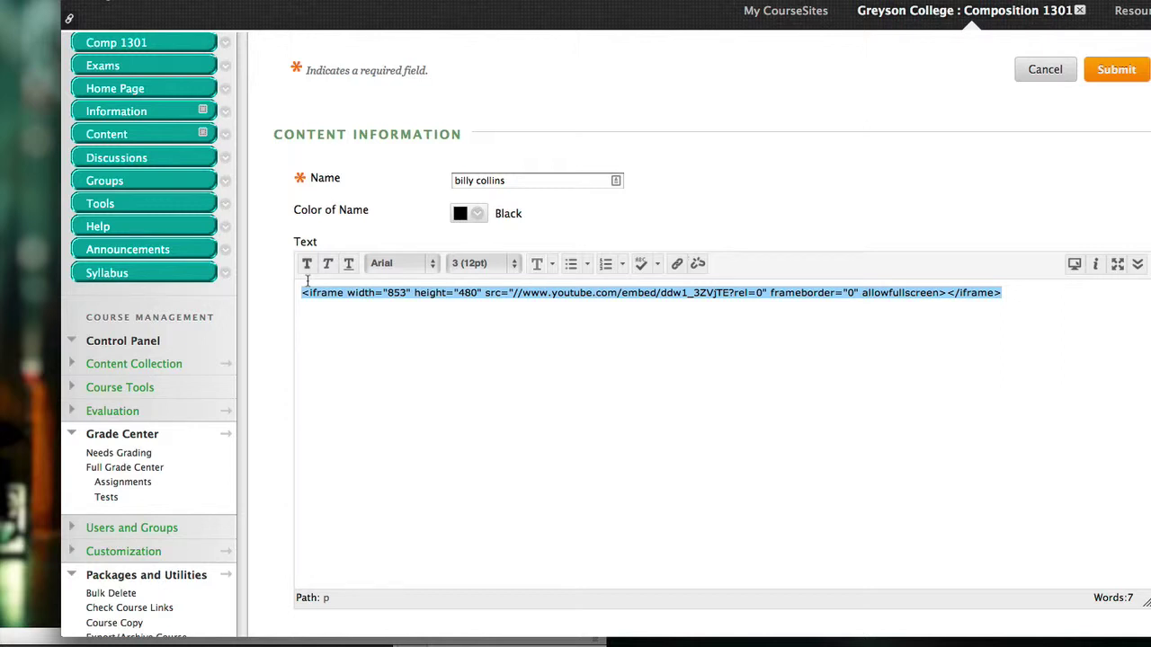
{"action": "key", "text": "BackSpace"}
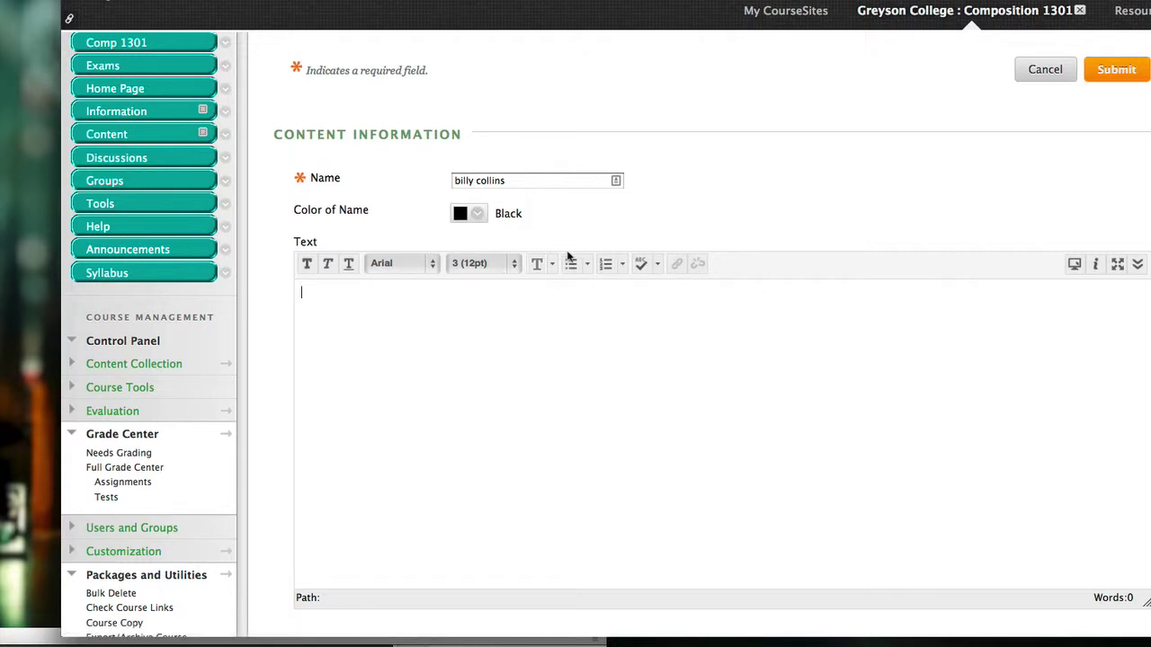
Expand the text editor to its full set of tools and open the HTML code view
{"action": "left_click", "coordinate": [1137, 266]}
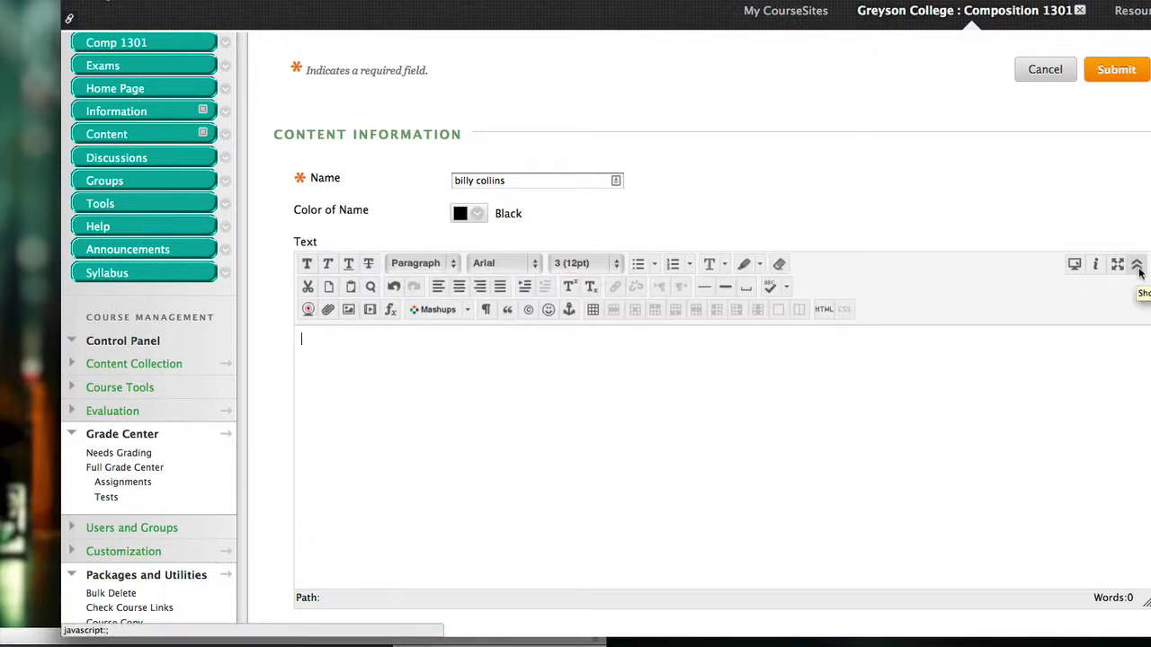
{"action": "left_click", "coordinate": [1137, 266]}
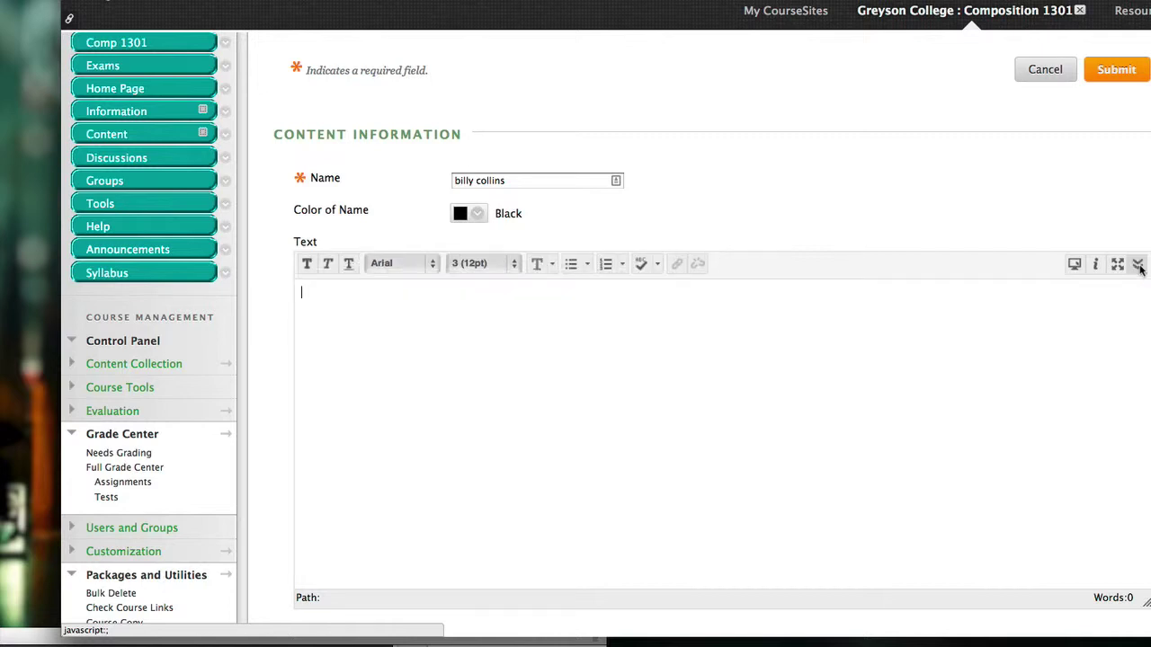
{"action": "left_click", "coordinate": [1137, 266]}
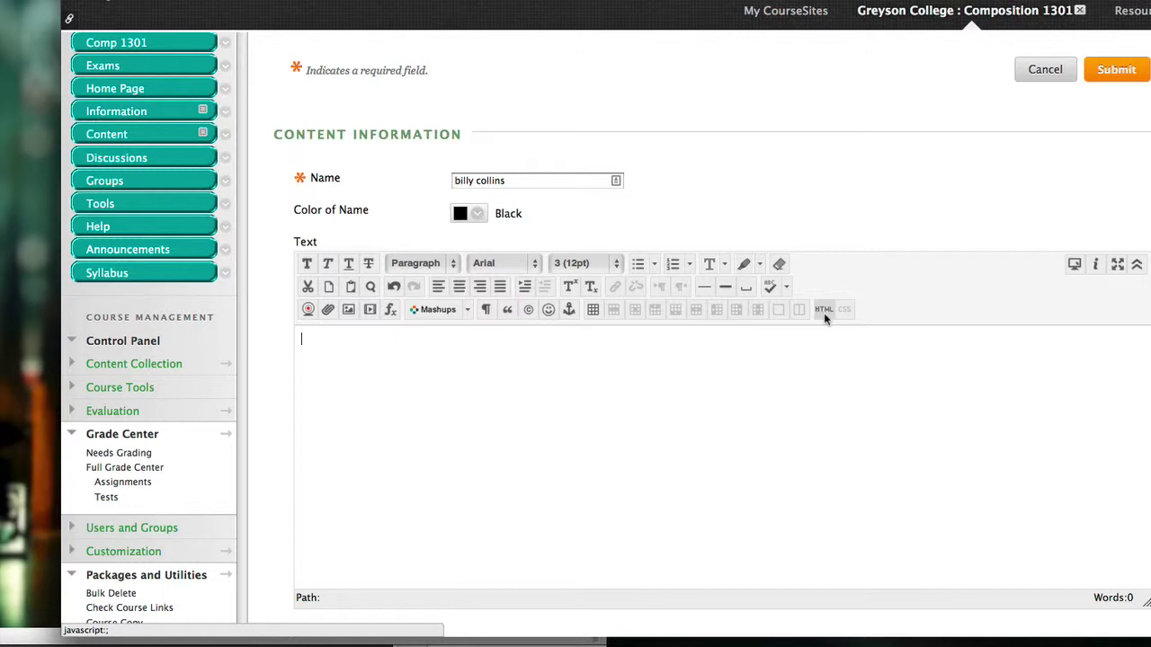
{"action": "left_click", "coordinate": [823, 310]}
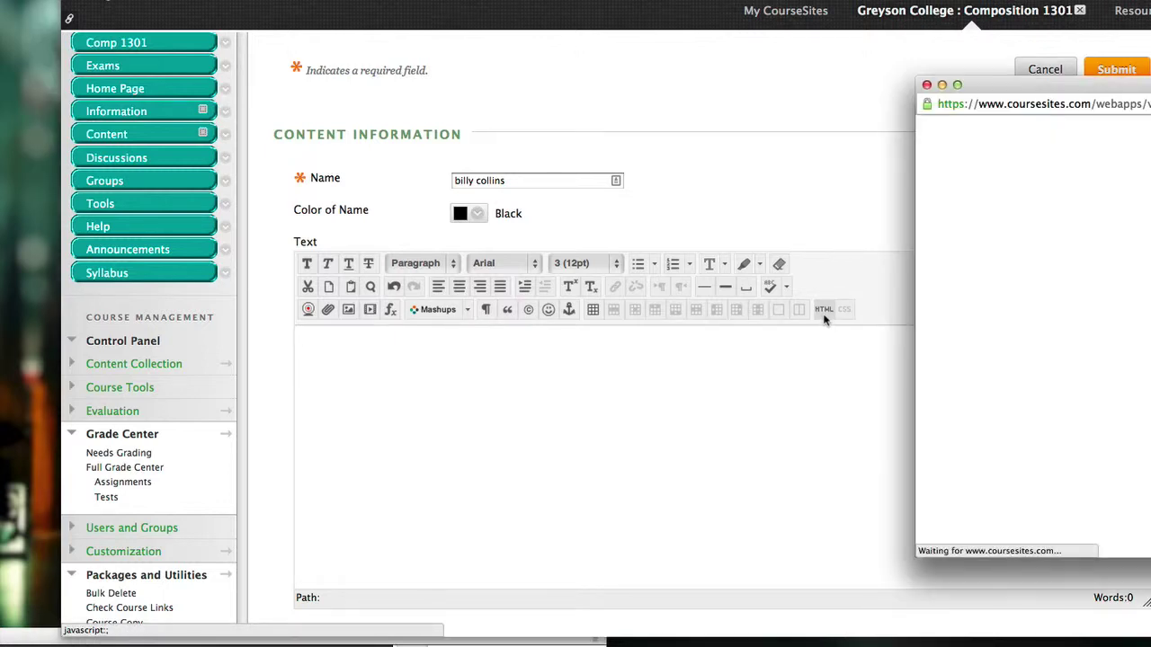
{"action": "left_click_drag", "start_coordinate": [1019, 77], "coordinate": [552, 70]}
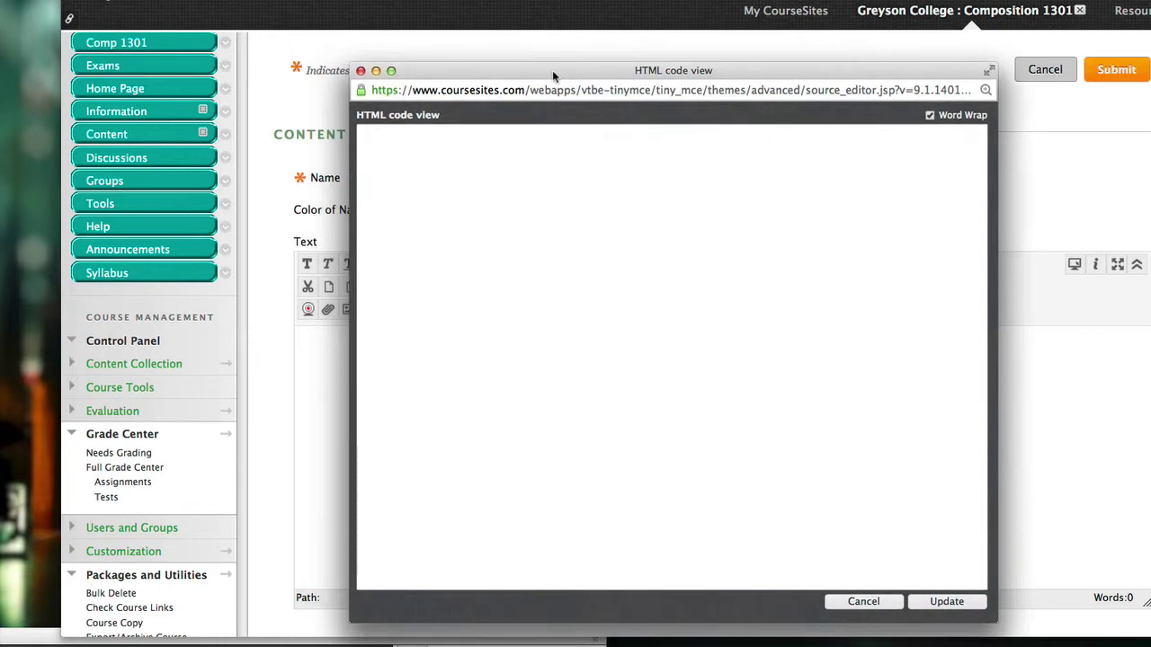
Paste the iframe embed code into the HTML code view and insert two blank lines above it
{"action": "left_click", "coordinate": [499, 230]}
{"action": "key", "text": "super+v"}
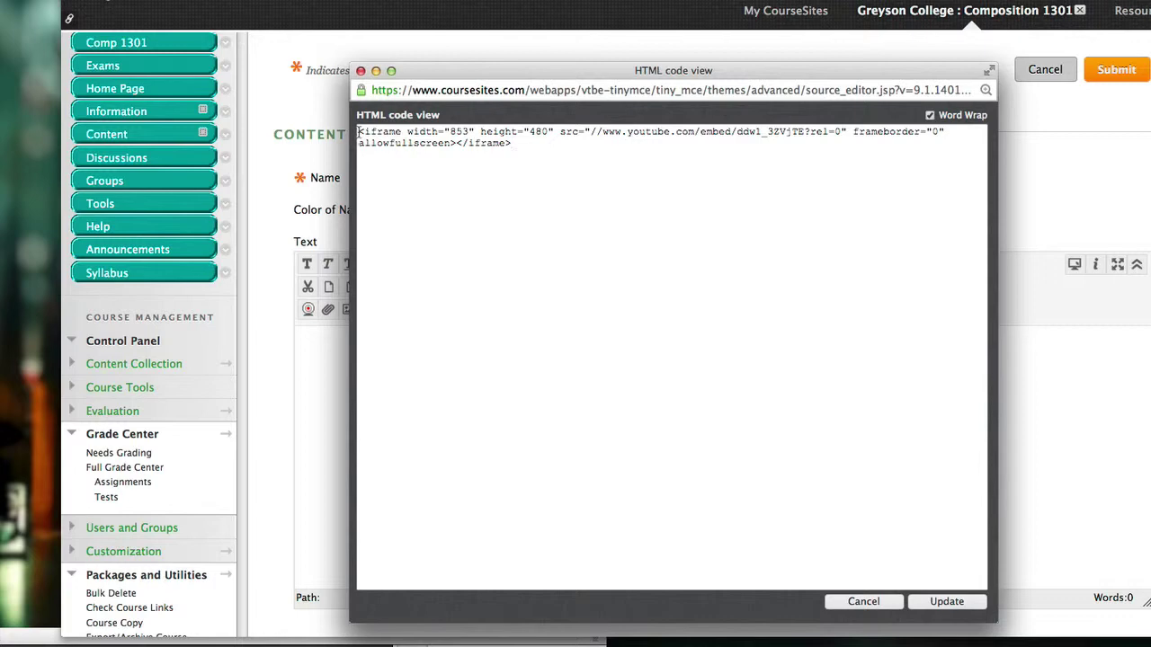
{"action": "key", "text": "Return"}
{"action": "key", "text": "Return"}
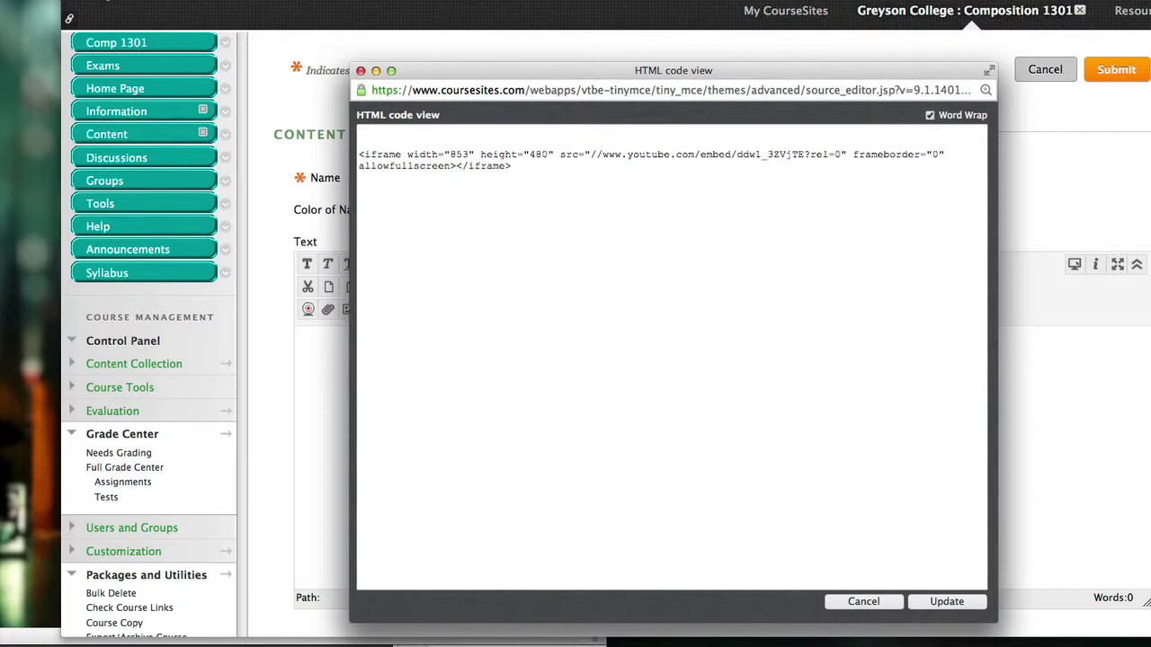
Adjust the spacing to three blank lines above the iframe code and apply the HTML to the item's text
{"action": "key", "text": "Return"}
{"action": "key", "text": "Return"}
{"action": "key", "text": "Return"}
{"action": "key", "text": "Return"}
{"action": "key", "text": "Return"}
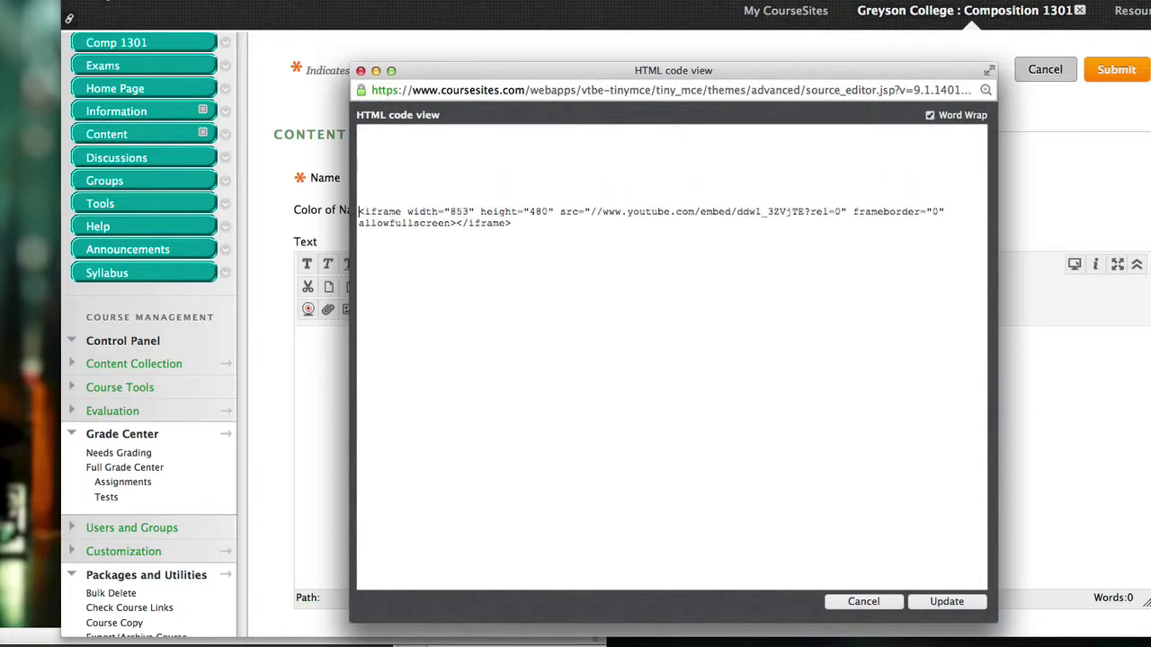
{"action": "key", "text": "BackSpace"}
{"action": "key", "text": "BackSpace"}
{"action": "key", "text": "BackSpace"}
{"action": "key", "text": "BackSpace"}
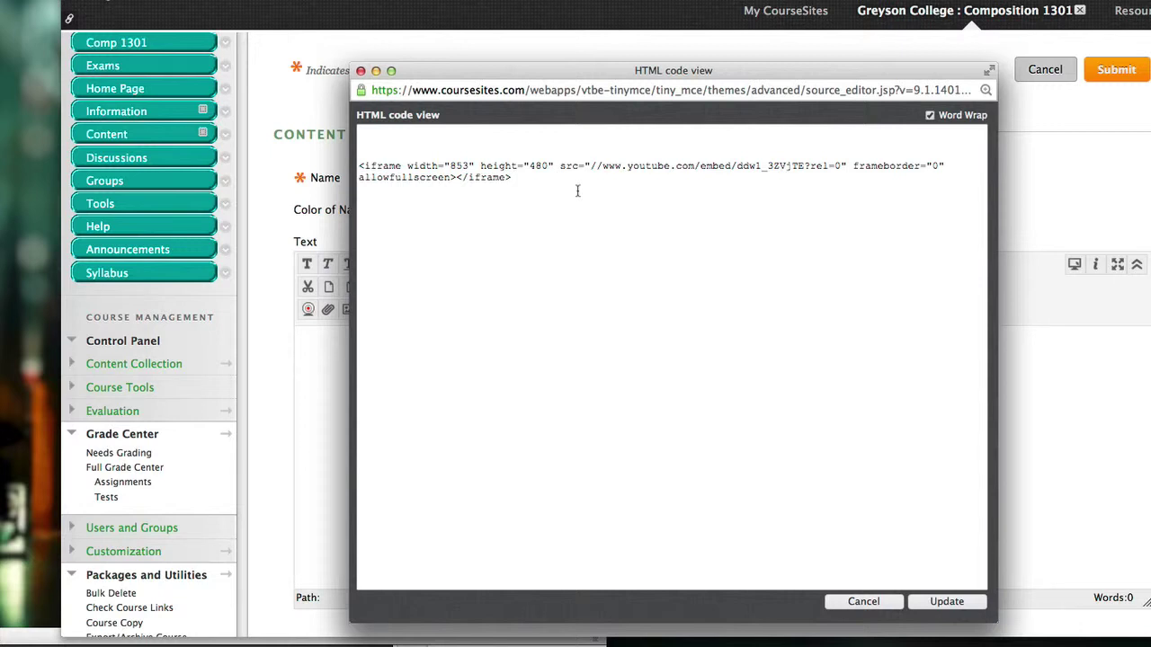
{"action": "left_click", "coordinate": [944, 601]}
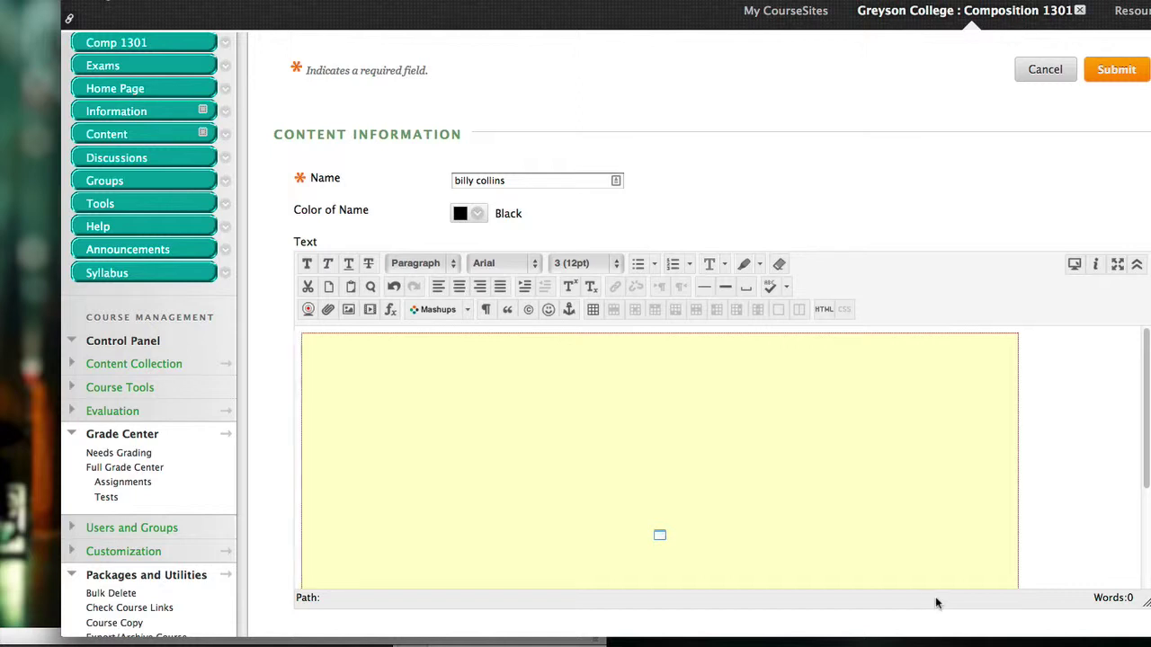
Center the embedded video in the item's text body
{"action": "left_click", "coordinate": [962, 513]}
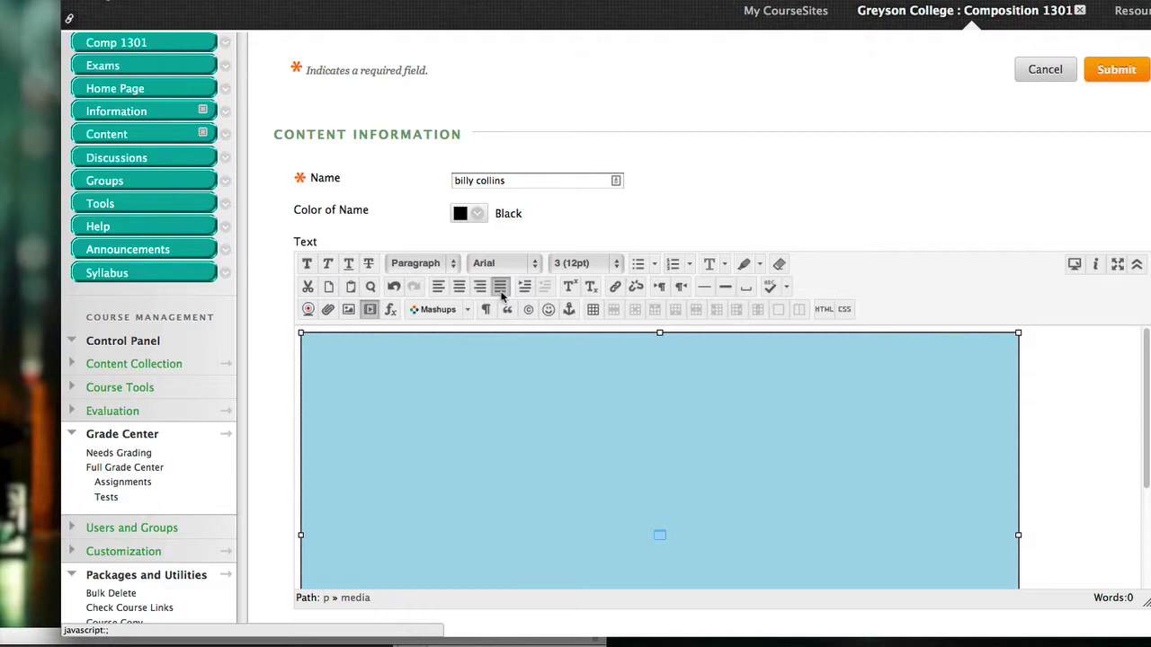
{"action": "left_click", "coordinate": [459, 286]}
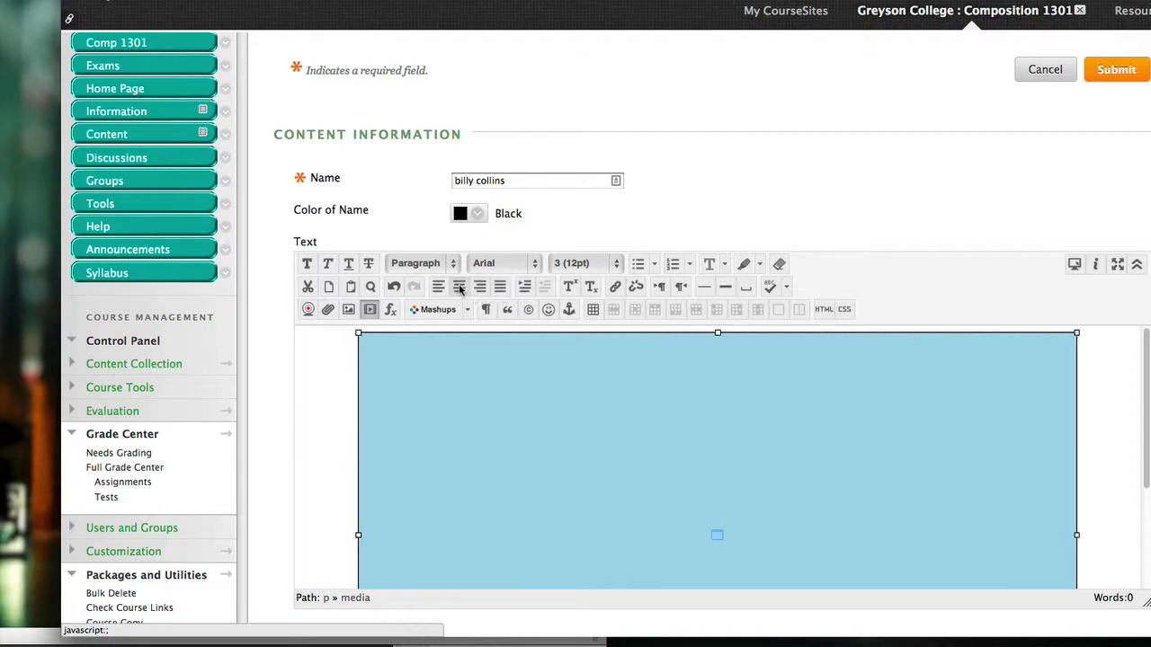
{"action": "scroll", "coordinate": [801, 387], "scroll_direction": "down", "scroll_amount": 5}
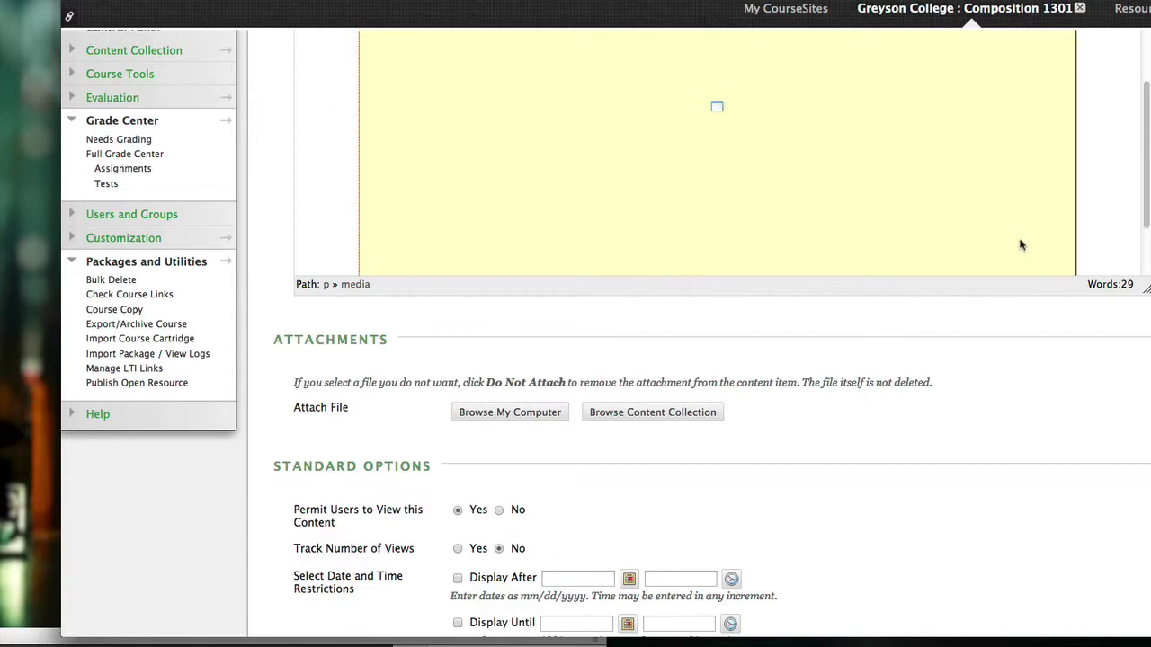
{"action": "scroll", "coordinate": [1020, 245], "scroll_direction": "up", "scroll_amount": 5}
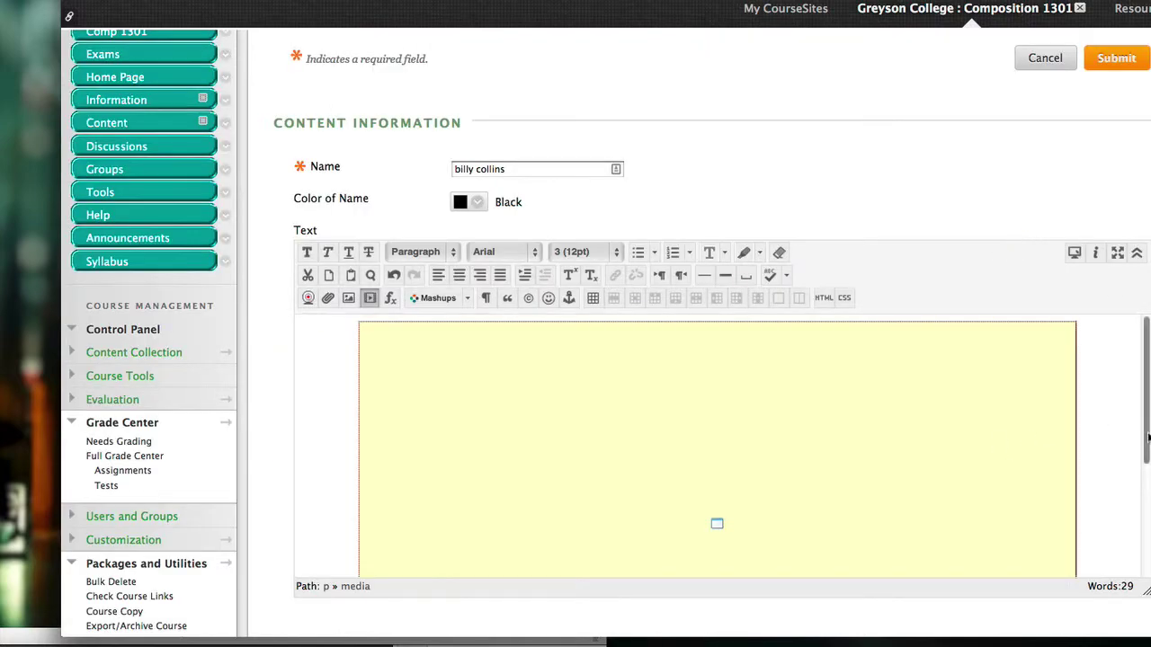
Append "gygygygy" to the end of the description below the video and submit the content item
{"action": "scroll", "coordinate": [1134, 553], "scroll_direction": "down", "scroll_amount": 3}
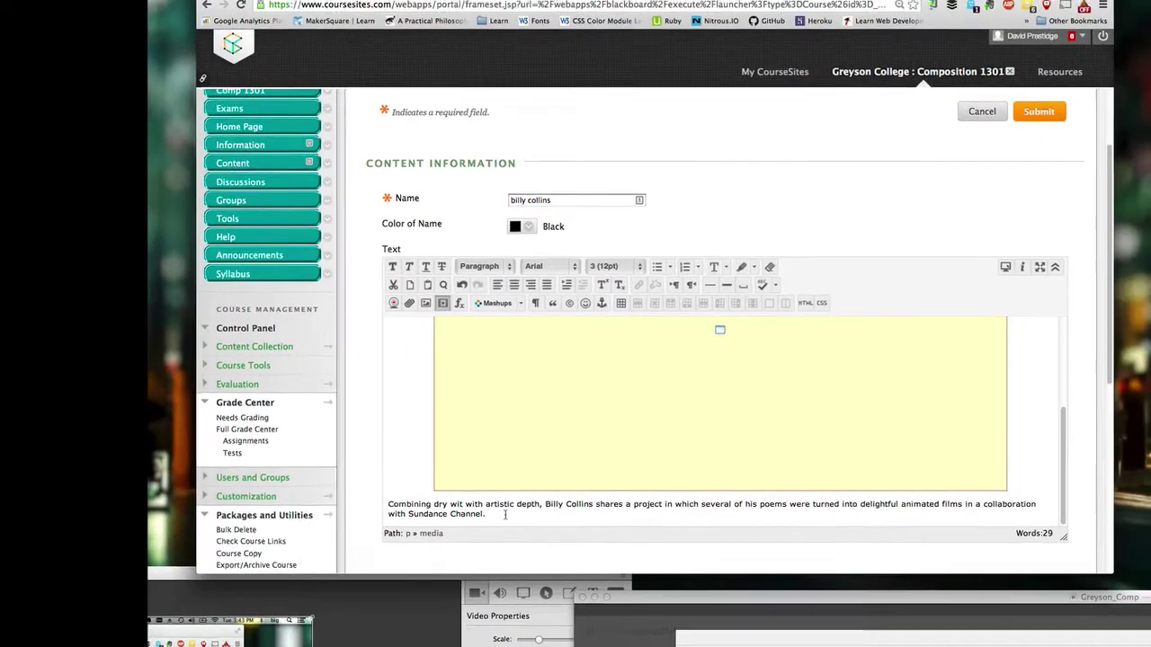
{"action": "left_click", "coordinate": [441, 570]}
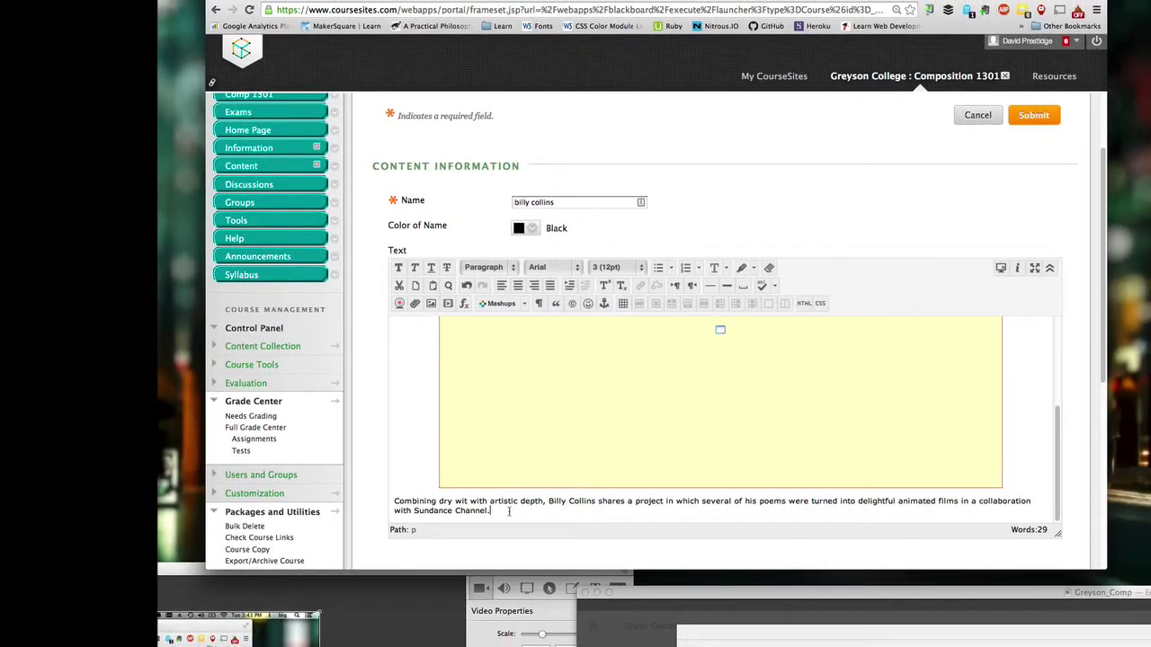
{"action": "type", "text": "gygygygy"}
{"action": "left_click", "coordinate": [1028, 125]}
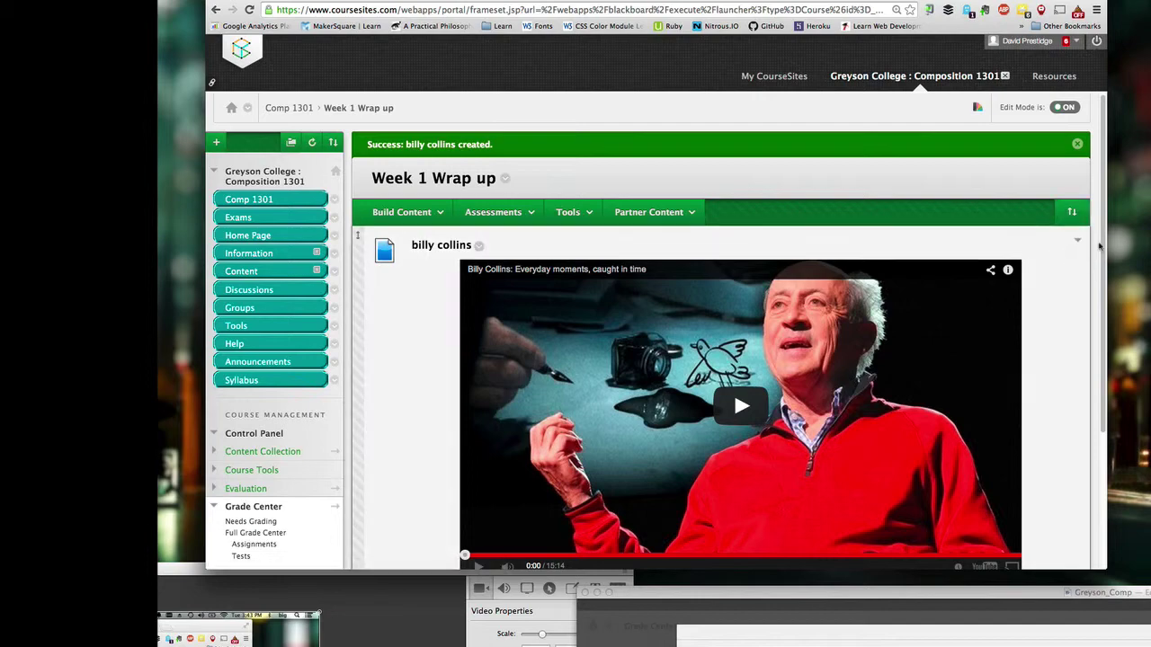
Examine how the submitted item displays its video and description, and look through the item's available options
{"action": "scroll", "coordinate": [1073, 347], "scroll_direction": "down", "scroll_amount": 5}
{"action": "scroll", "coordinate": [1071, 377], "scroll_direction": "up", "scroll_amount": 2}
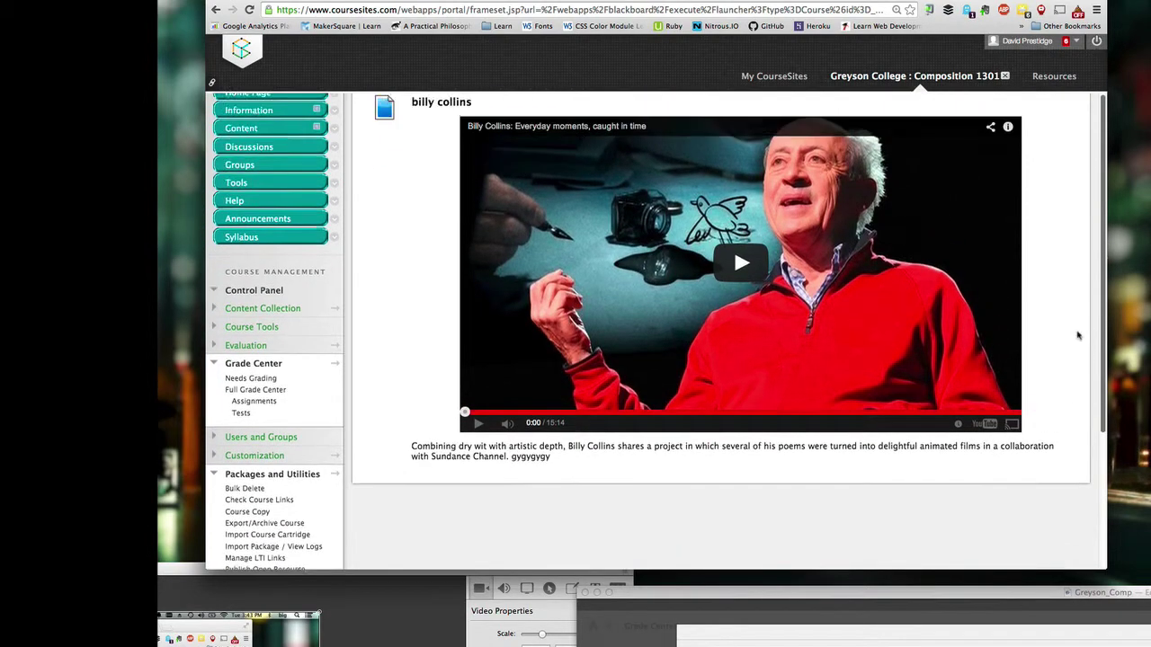
{"action": "scroll", "coordinate": [1079, 329], "scroll_direction": "up", "scroll_amount": 1}
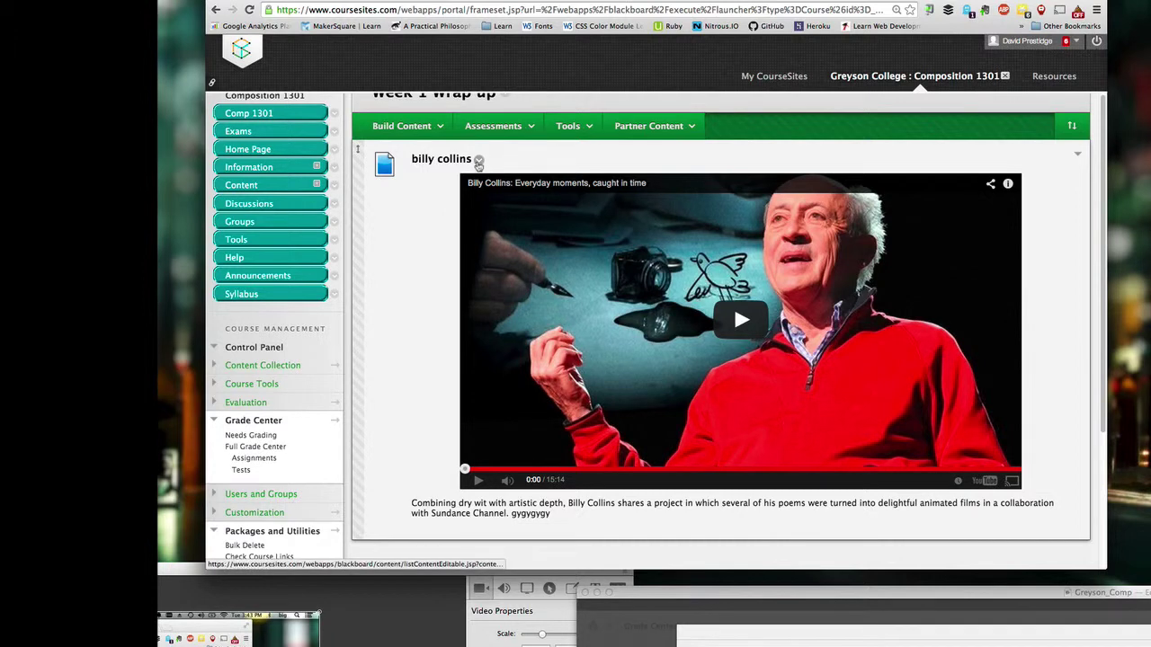
{"action": "left_click", "coordinate": [479, 161]}
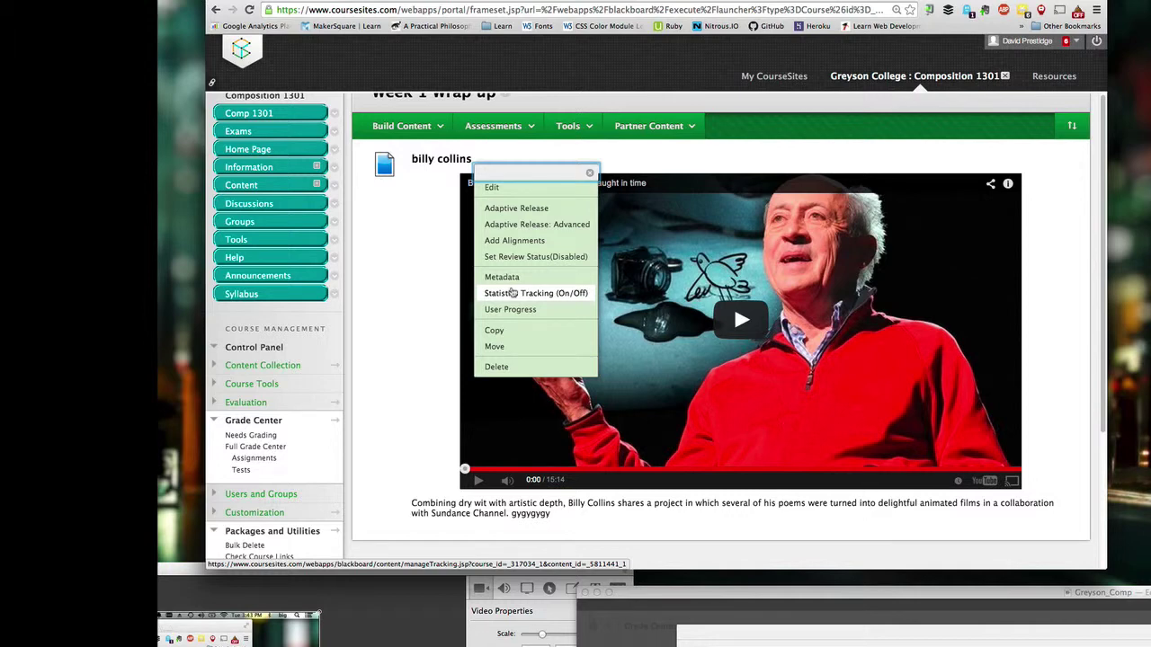
{"action": "left_click", "coordinate": [511, 294]}
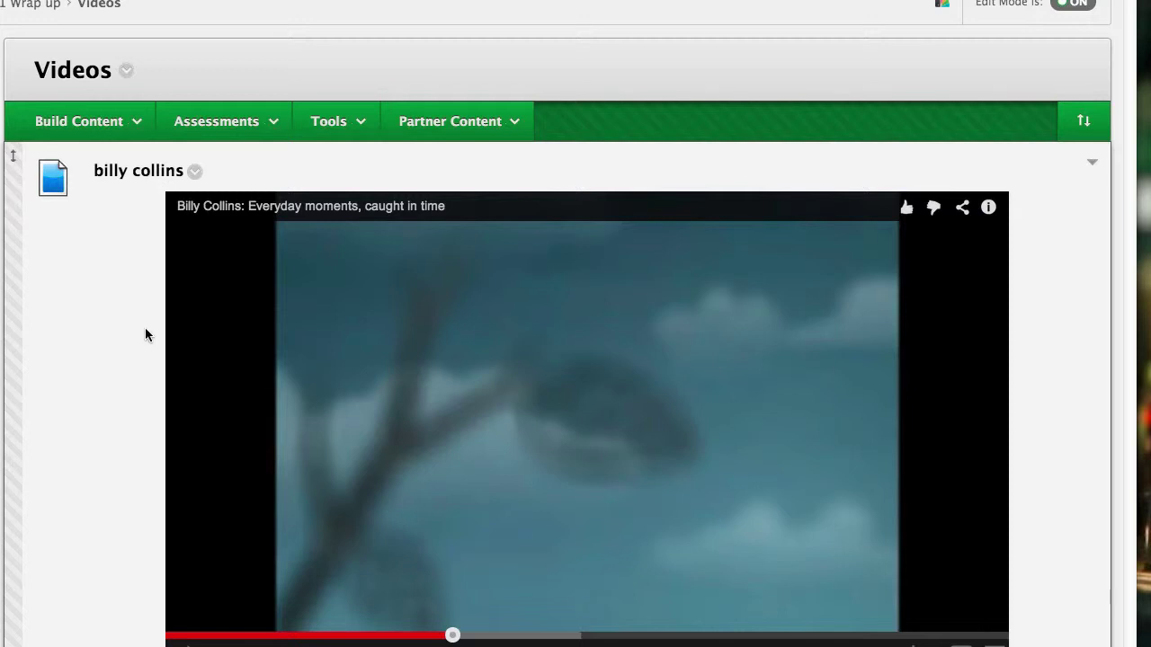
Start a new assignment in the Videos folder and name it "Billy Collins Response Assignment"
{"action": "scroll", "coordinate": [97, 282], "scroll_direction": "down", "scroll_amount": 1}
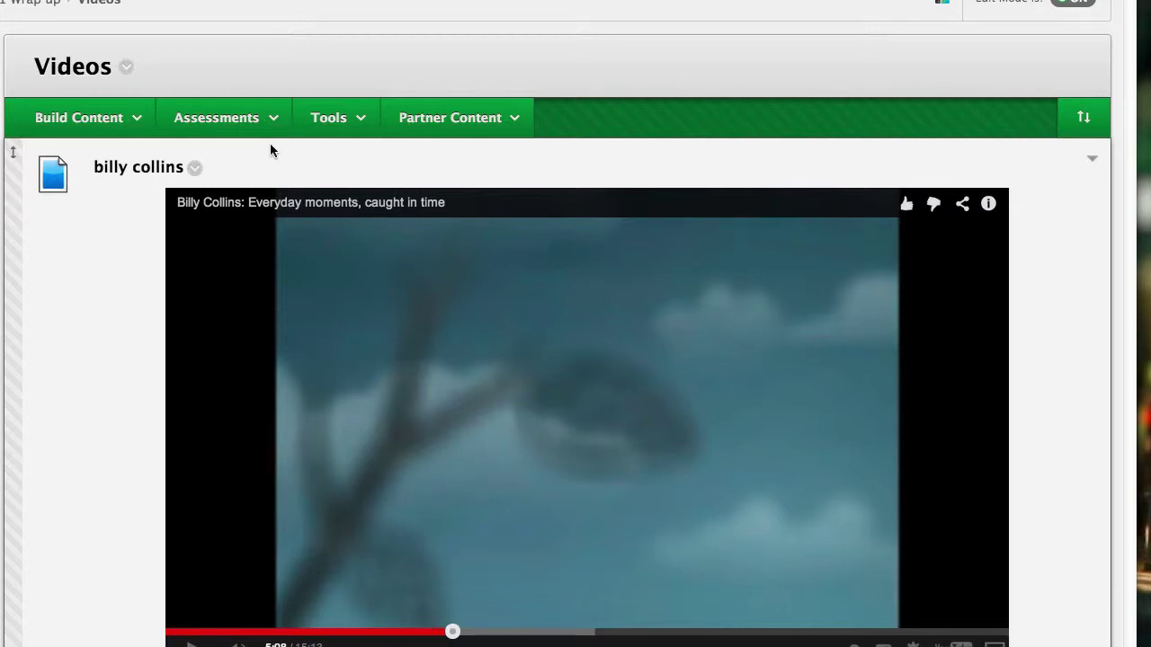
{"action": "left_click", "coordinate": [225, 124]}
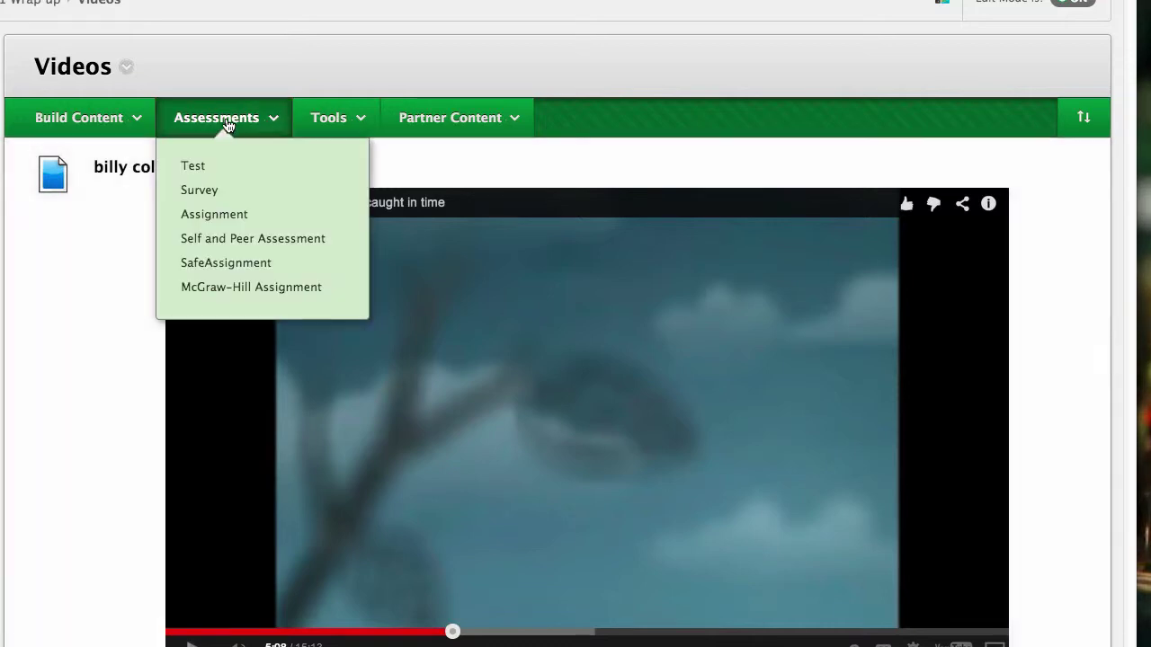
{"action": "left_click", "coordinate": [210, 216]}
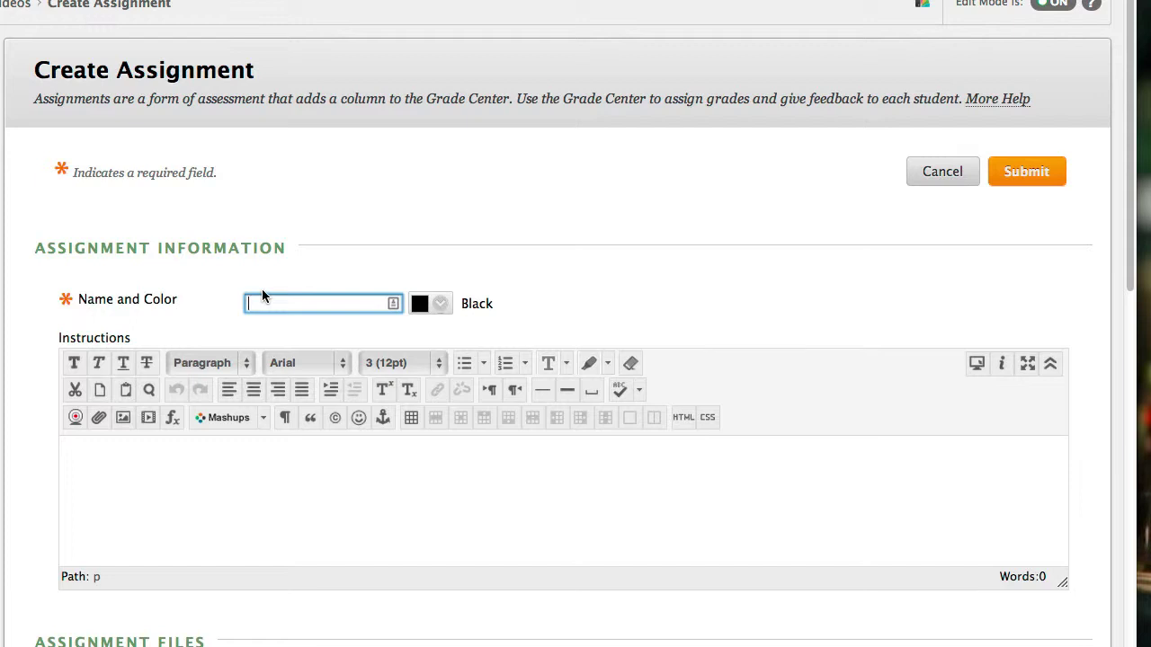
{"action": "type", "text": "Bill"}
{"action": "type", "text": "y "}
{"action": "type", "text": "Collin"}
{"action": "type", "text": "s "}
{"action": "type", "text": "Respon"}
{"action": "type", "text": "se A"}
{"action": "type", "text": "ssign"}
{"action": "type", "text": "ment"}
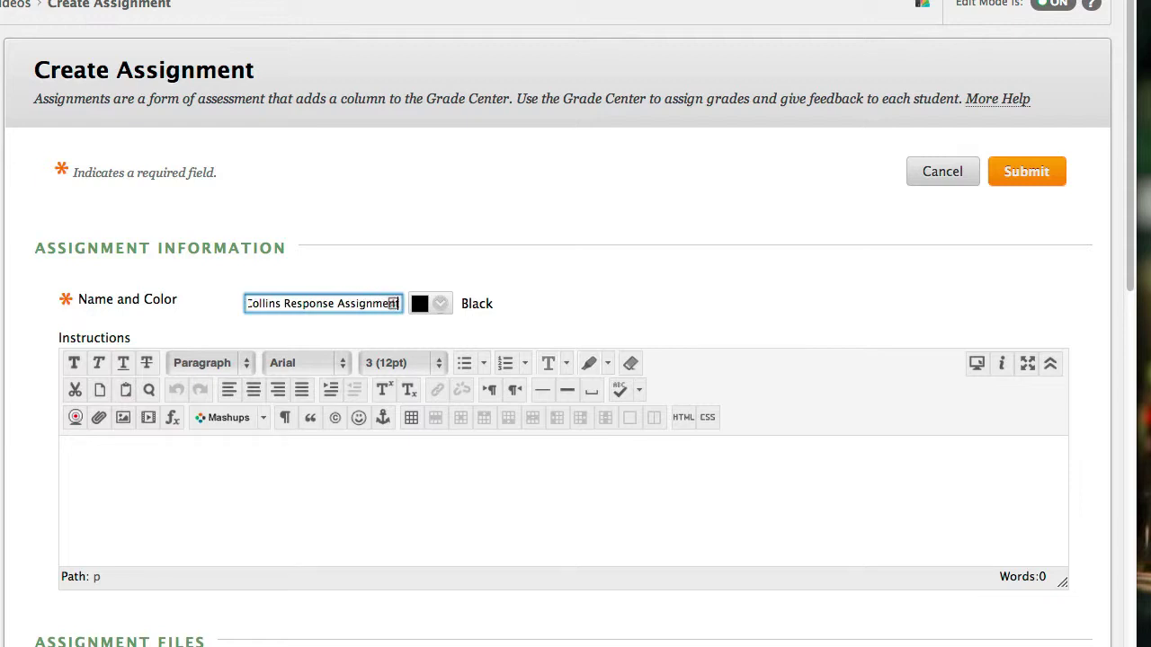
Enter "hgkhjkhjkk huhuph" as the assignment's instructions
{"action": "left_click", "coordinate": [290, 509]}
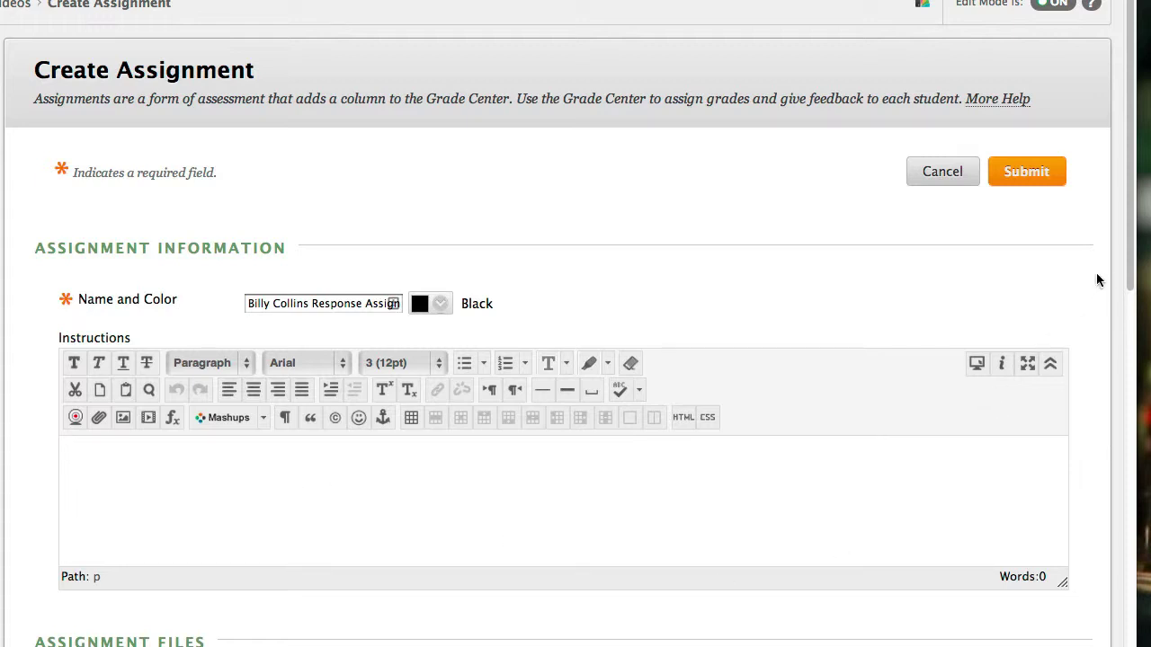
{"action": "scroll", "coordinate": [1130, 295], "scroll_direction": "down", "scroll_amount": 2}
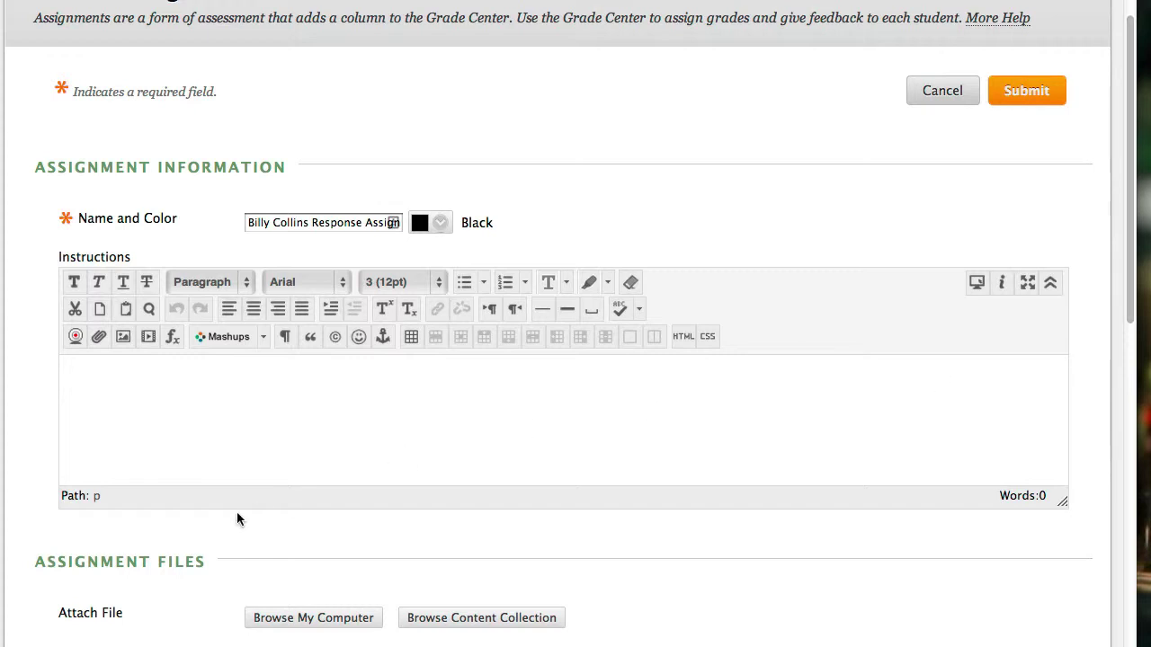
{"action": "type", "text": "hgkhjkhjkk"}
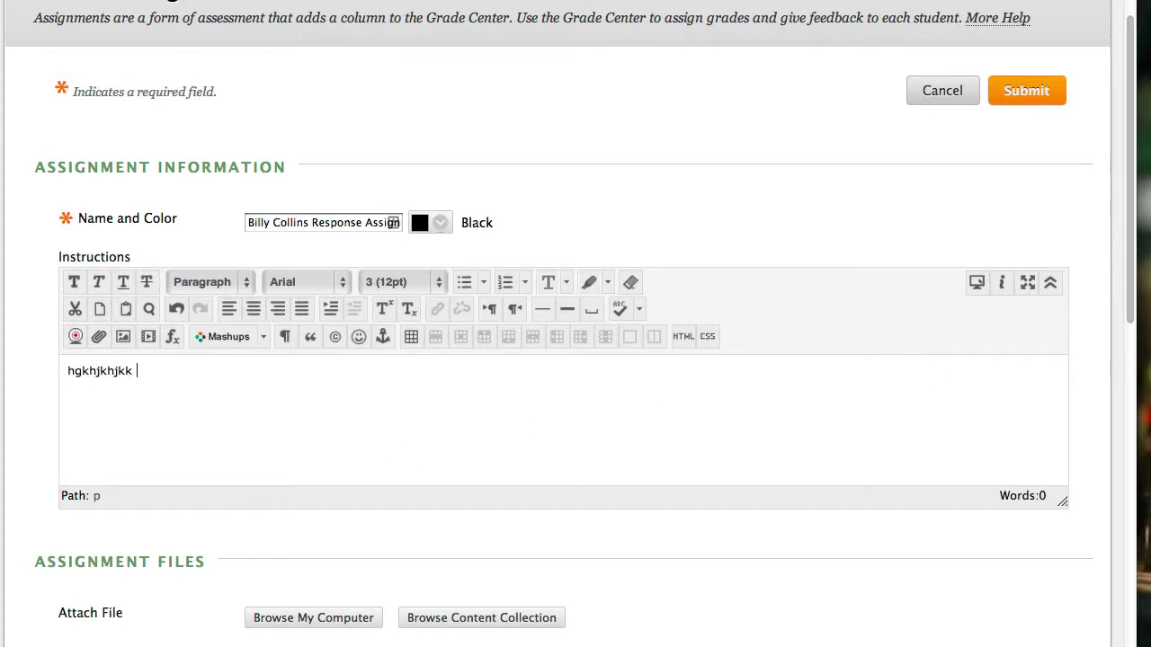
{"action": "type", "text": " huhuph"}
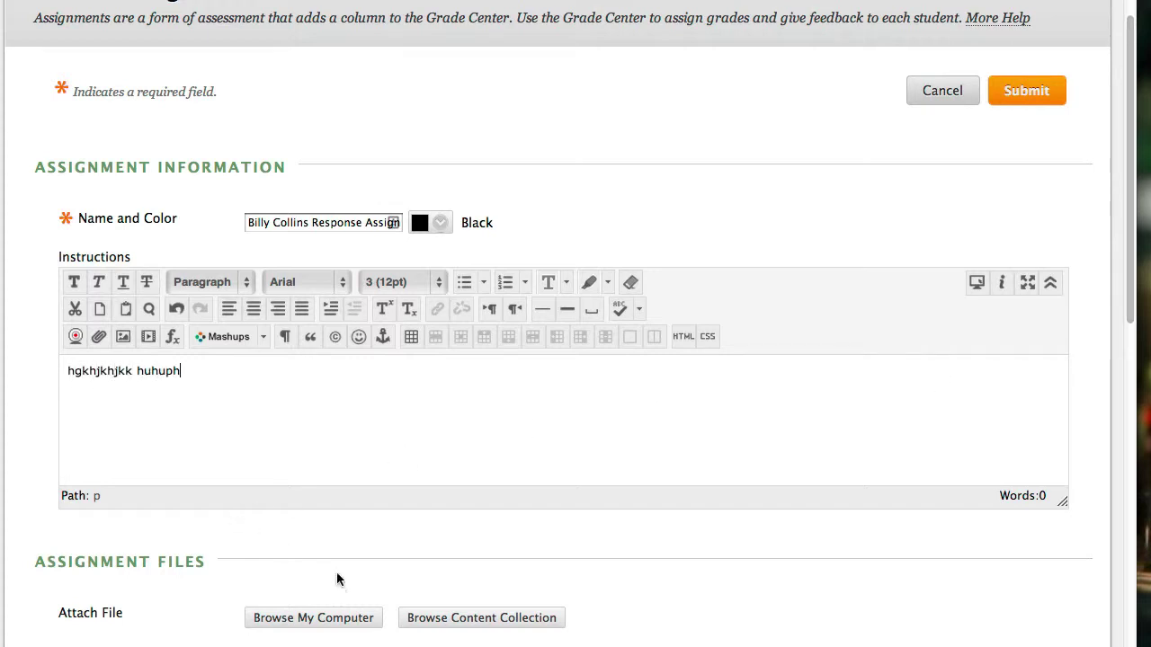
Set the assignment's points possible to 100
{"action": "scroll", "coordinate": [333, 502], "scroll_direction": "down", "scroll_amount": 5}
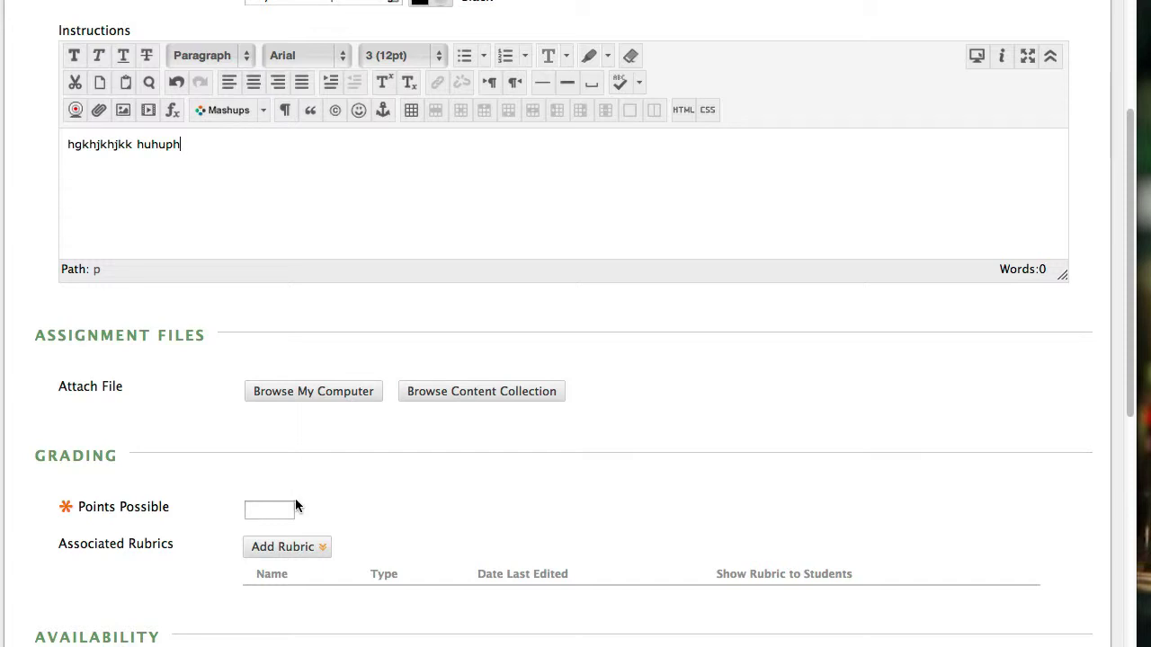
{"action": "left_click", "coordinate": [253, 509]}
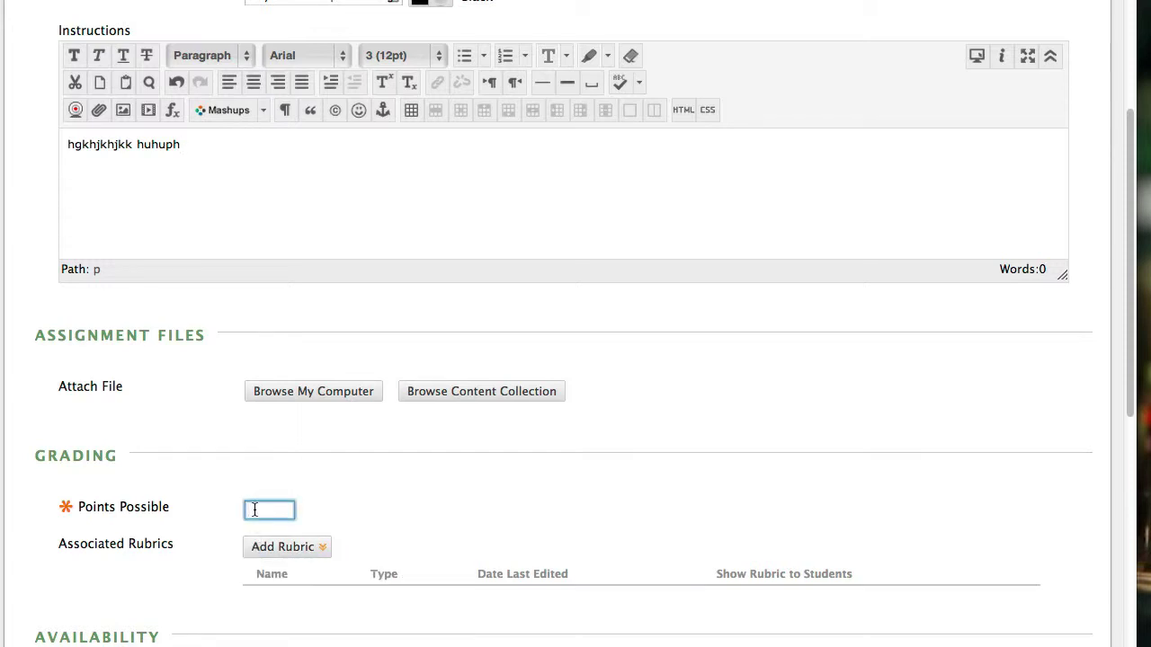
{"action": "type", "text": "100"}
Enable Track Number of Views for the assignment and submit it
{"action": "scroll", "coordinate": [647, 437], "scroll_direction": "down", "scroll_amount": 2}
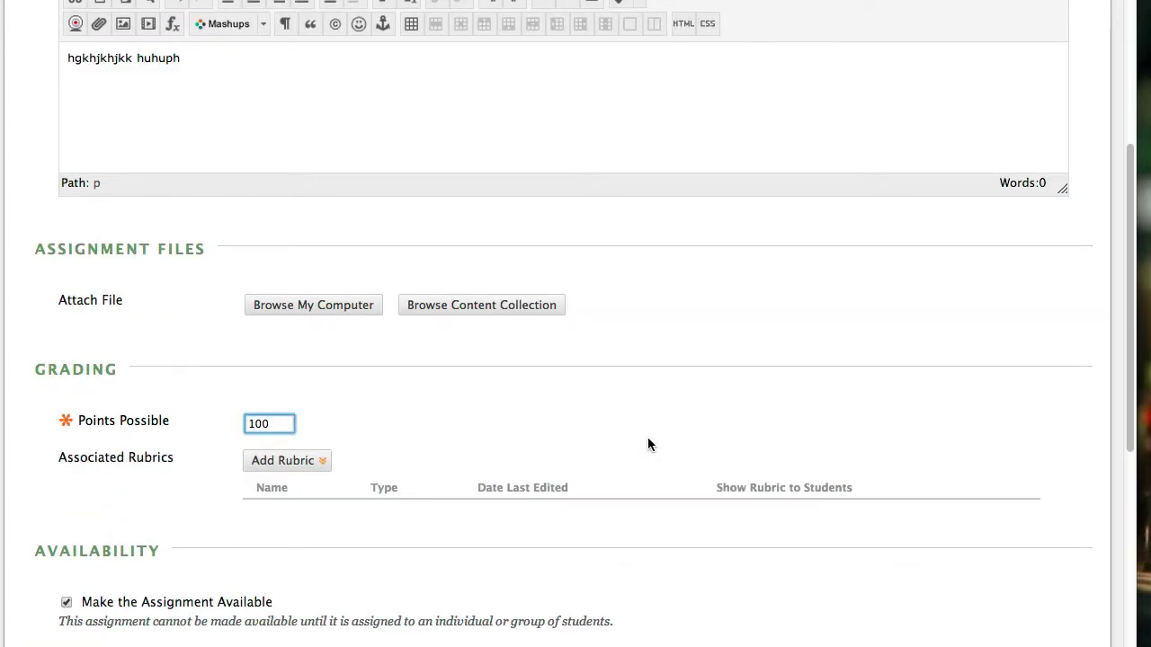
{"action": "scroll", "coordinate": [648, 445], "scroll_direction": "down", "scroll_amount": 10}
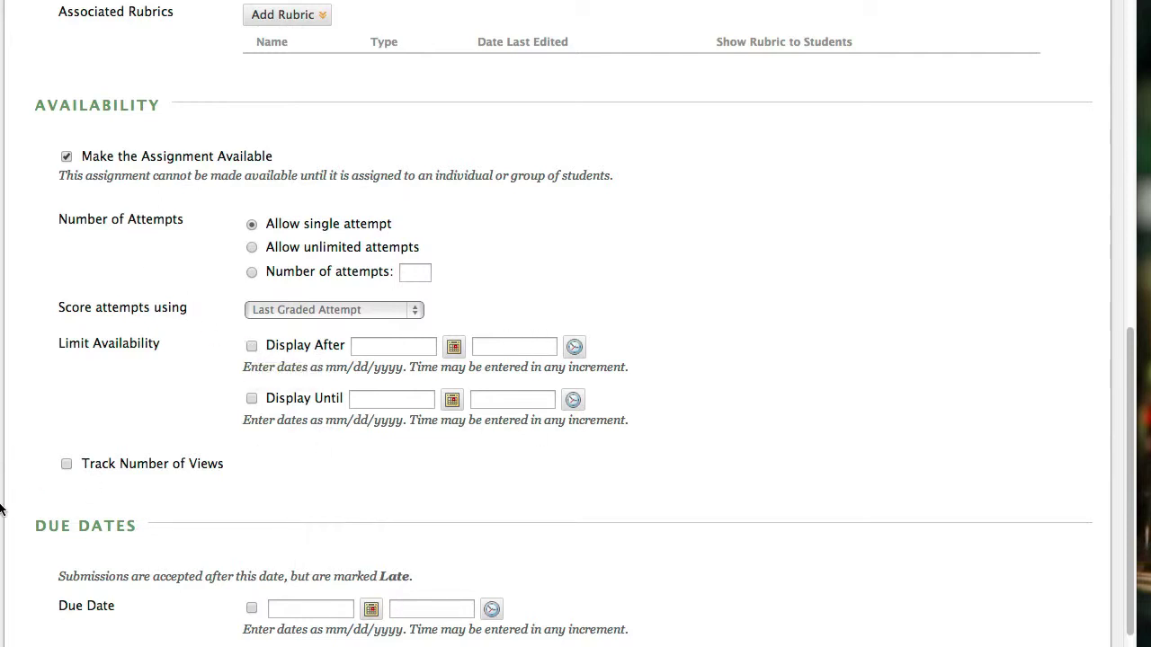
{"action": "left_click", "coordinate": [66, 465]}
{"action": "scroll", "coordinate": [271, 567], "scroll_direction": "down", "scroll_amount": 5}
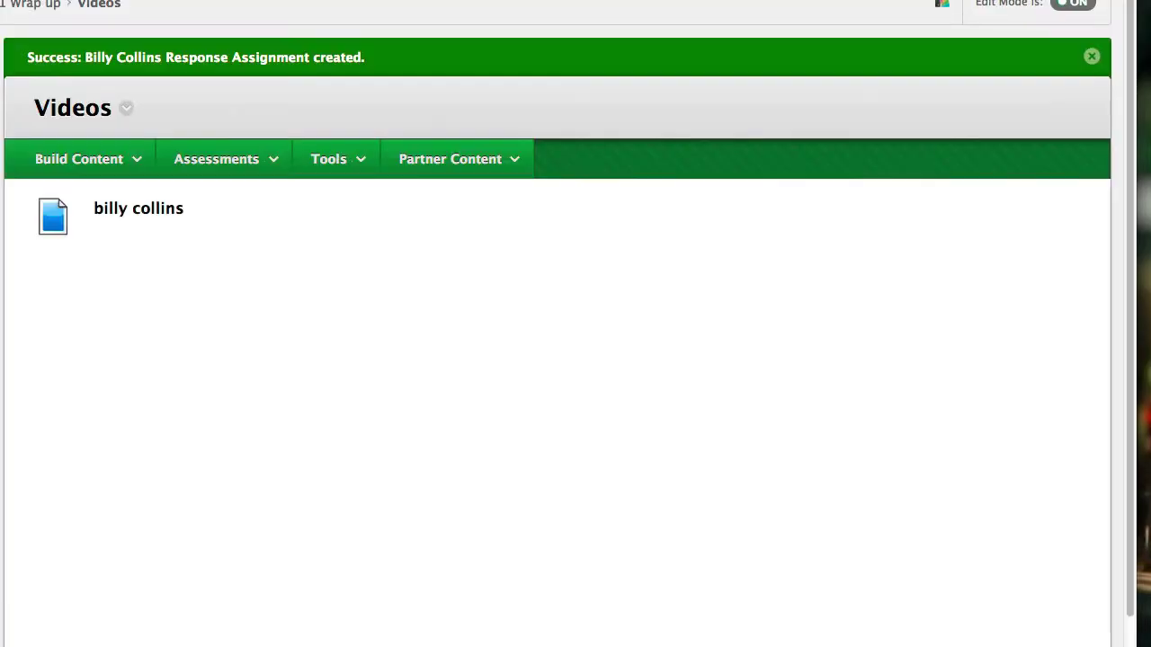
Add the existing test "Chapter 12, Debating Intellectual Properety--Lawrence Lessig, Free Culture" to the Videos folder
{"action": "scroll", "coordinate": [584, 450], "scroll_direction": "down", "scroll_amount": 3}
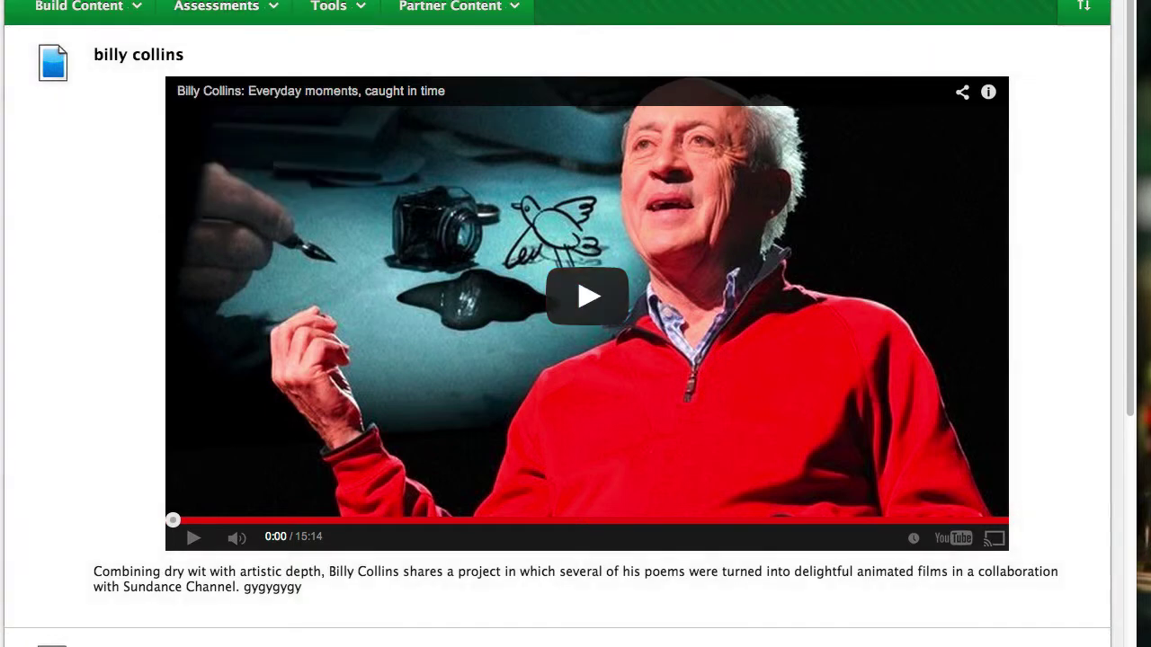
{"action": "left_click", "coordinate": [212, 9]}
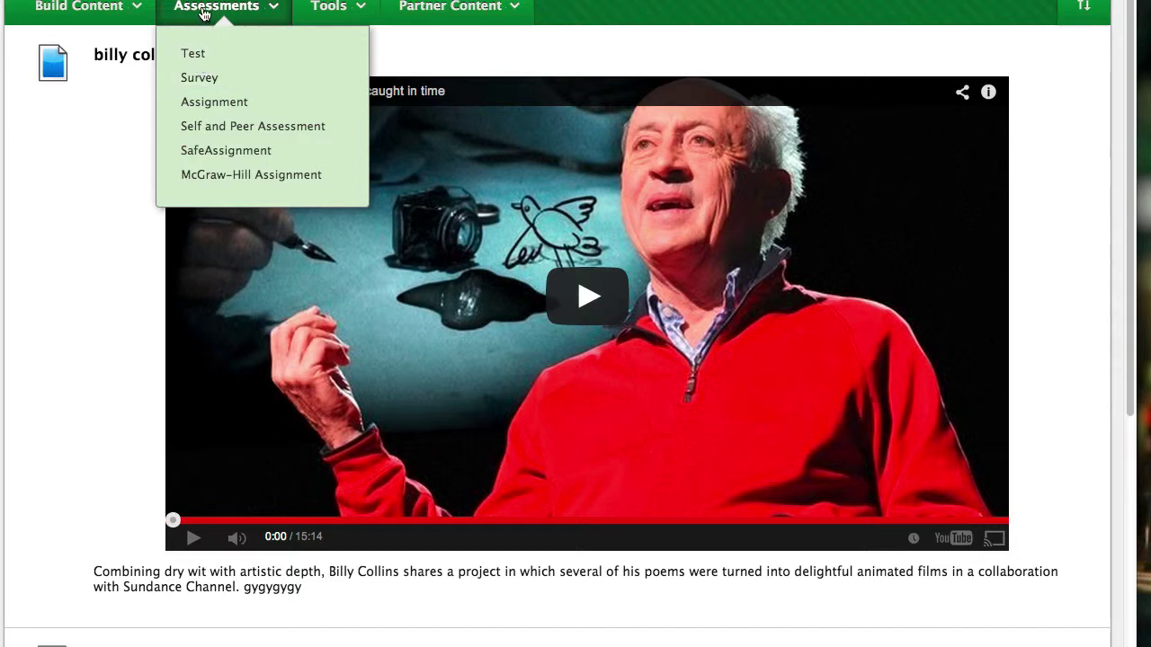
{"action": "left_click", "coordinate": [191, 56]}
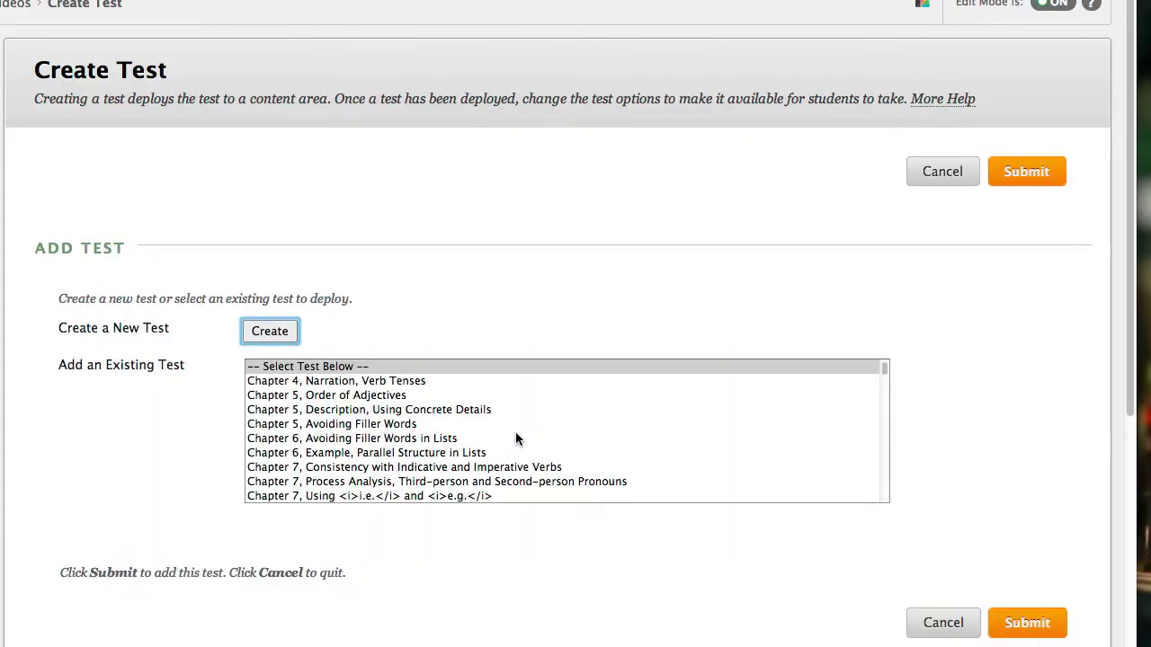
{"action": "scroll", "coordinate": [401, 454], "scroll_direction": "down", "scroll_amount": 5}
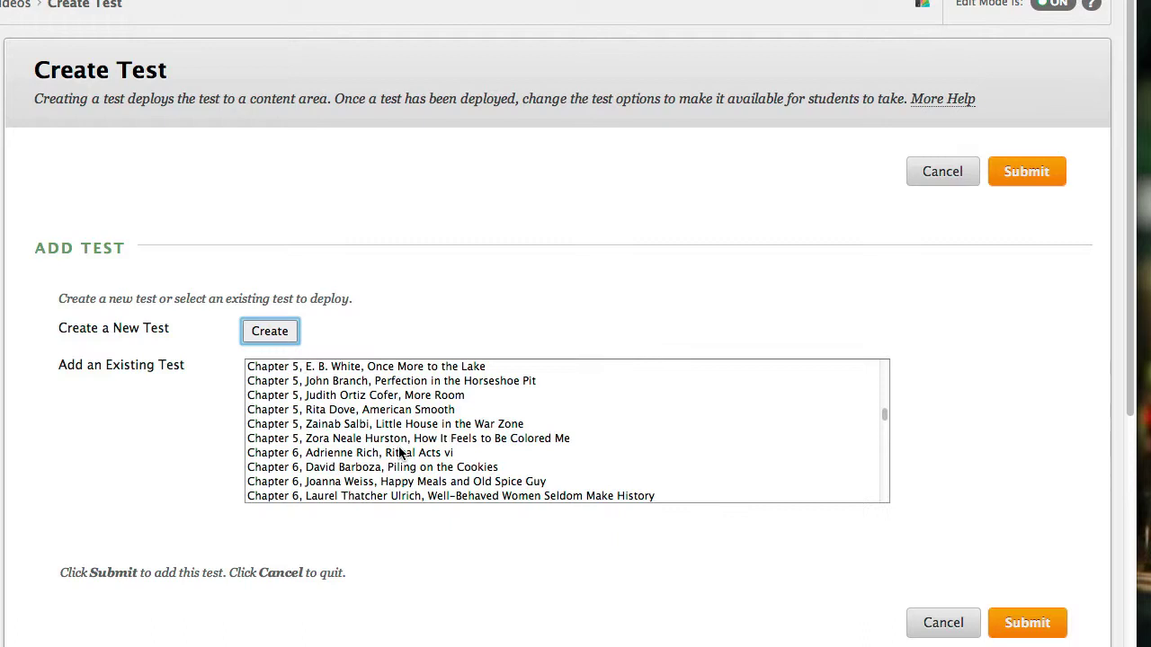
{"action": "scroll", "coordinate": [400, 454], "scroll_direction": "down", "scroll_amount": 8}
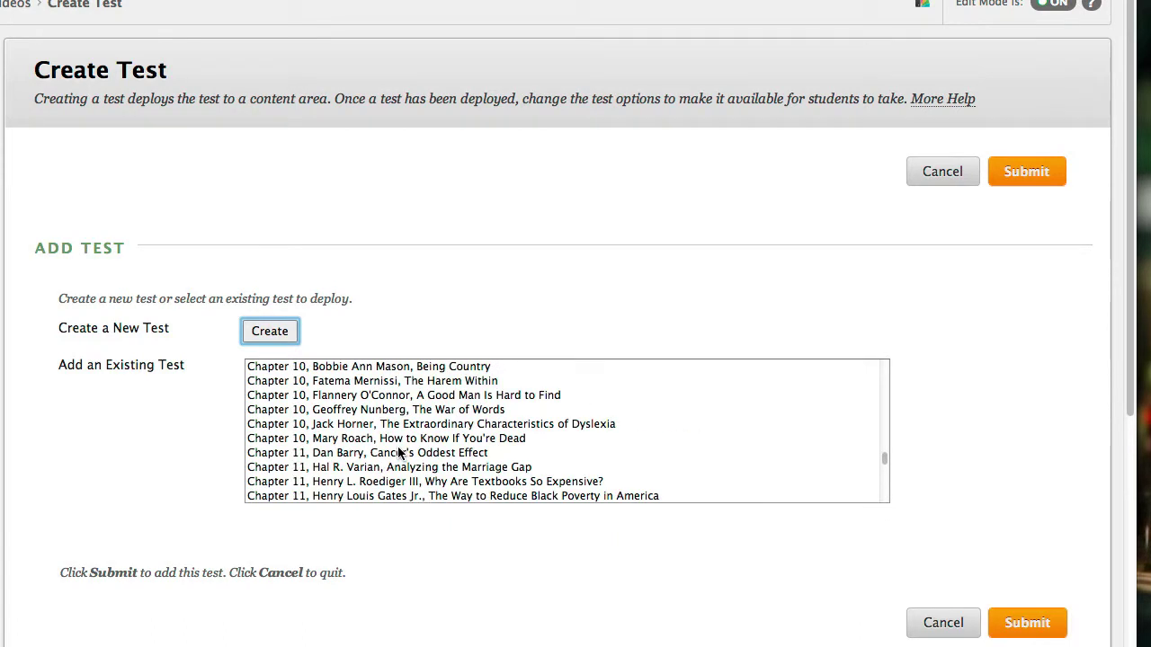
{"action": "scroll", "coordinate": [400, 454], "scroll_direction": "down", "scroll_amount": 3}
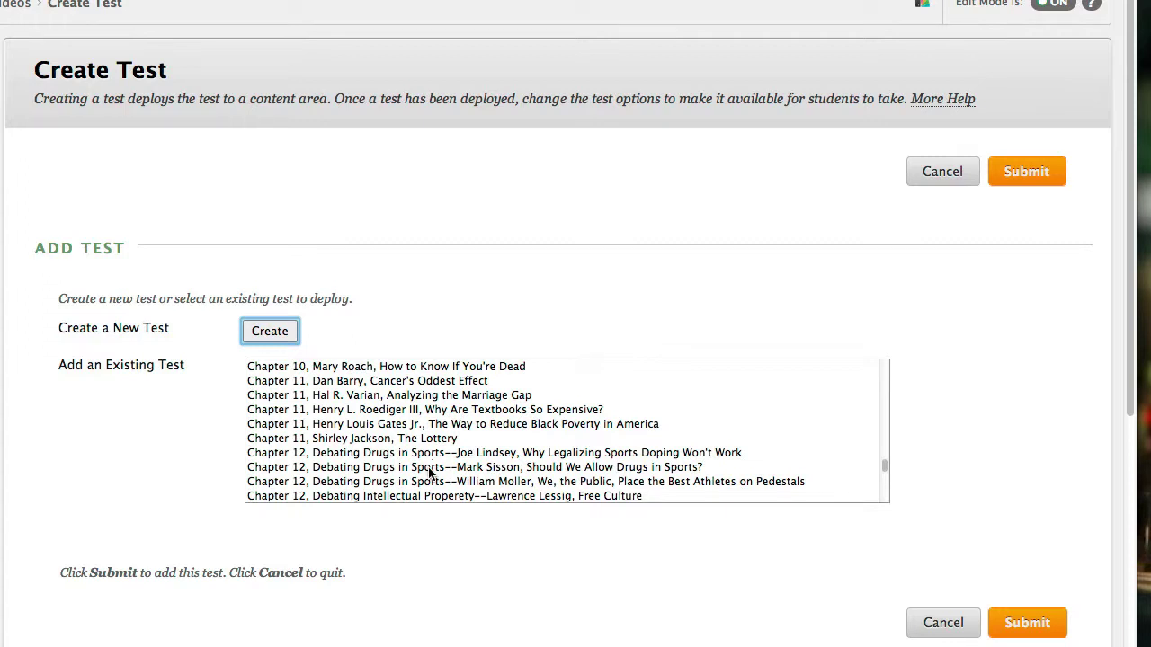
{"action": "left_click", "coordinate": [430, 468]}
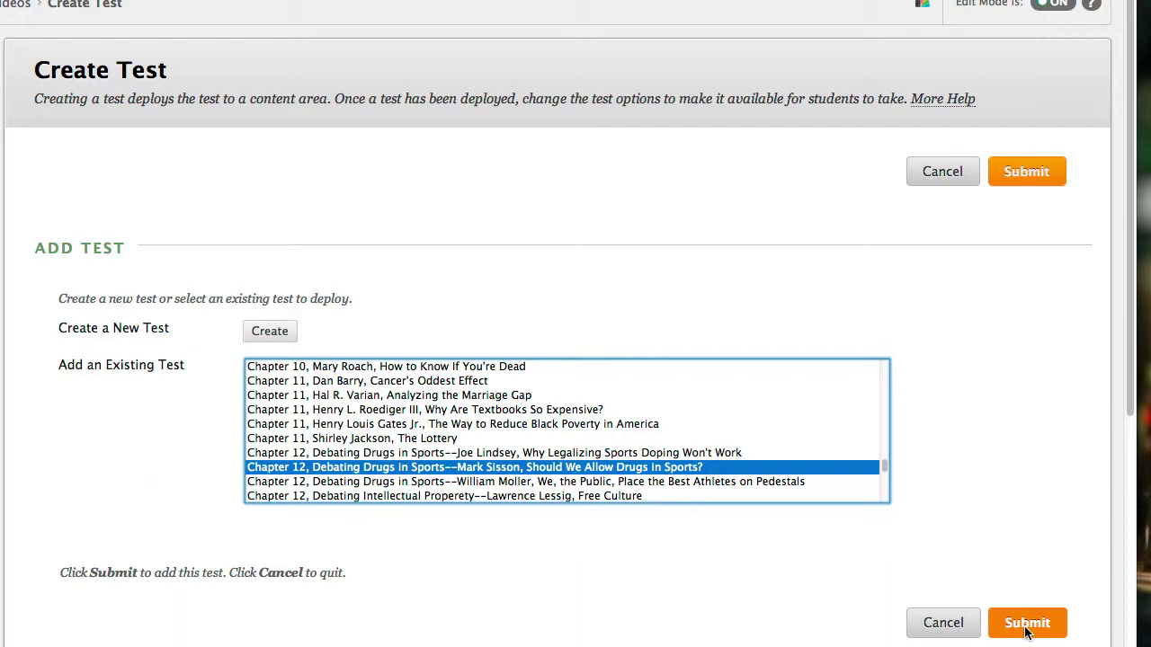
{"action": "left_click", "coordinate": [655, 496]}
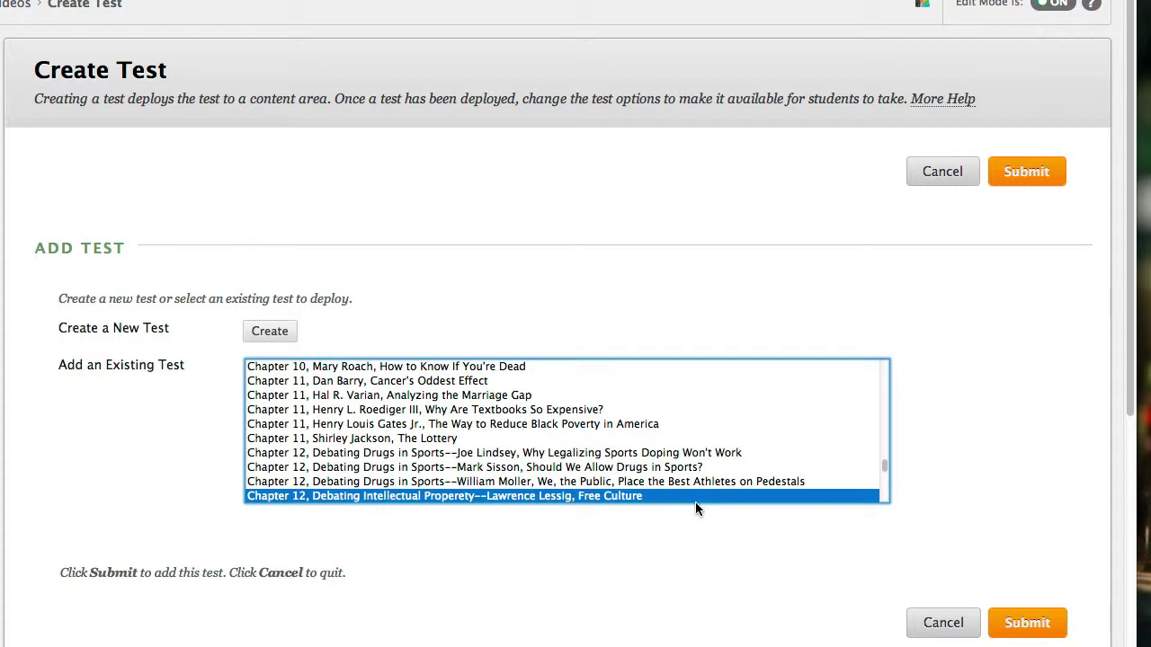
{"action": "left_click", "coordinate": [1033, 624]}
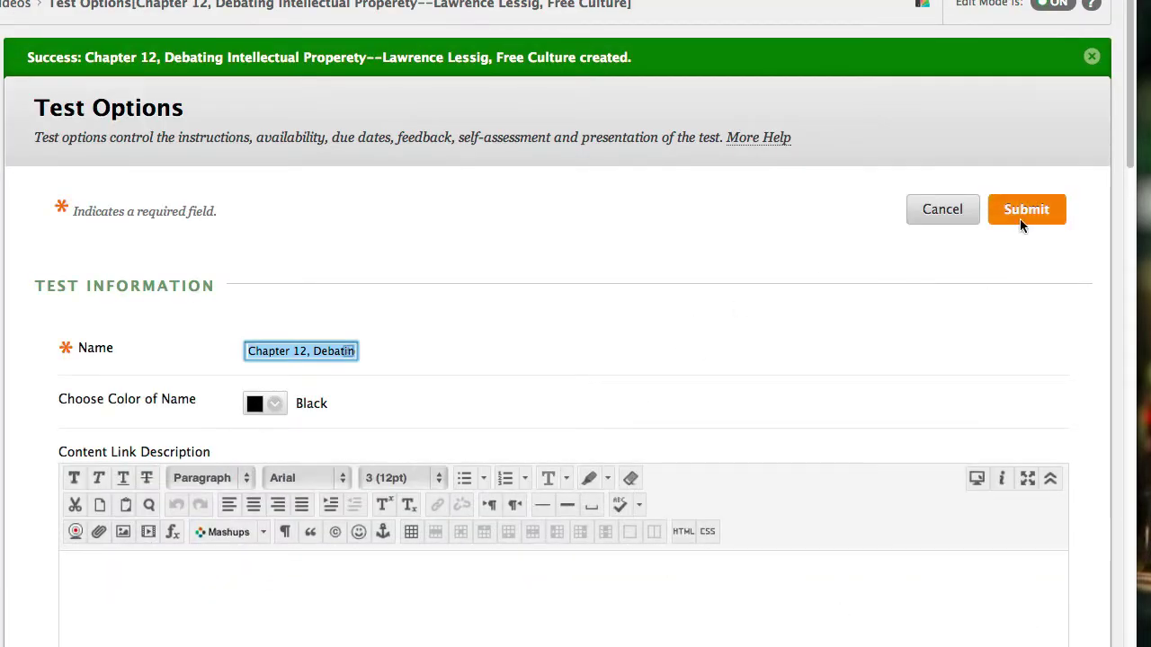
Submit the test options with their default settings and check the new entries in the Videos folder
{"action": "scroll", "coordinate": [1022, 223], "scroll_direction": "down", "scroll_amount": 1}
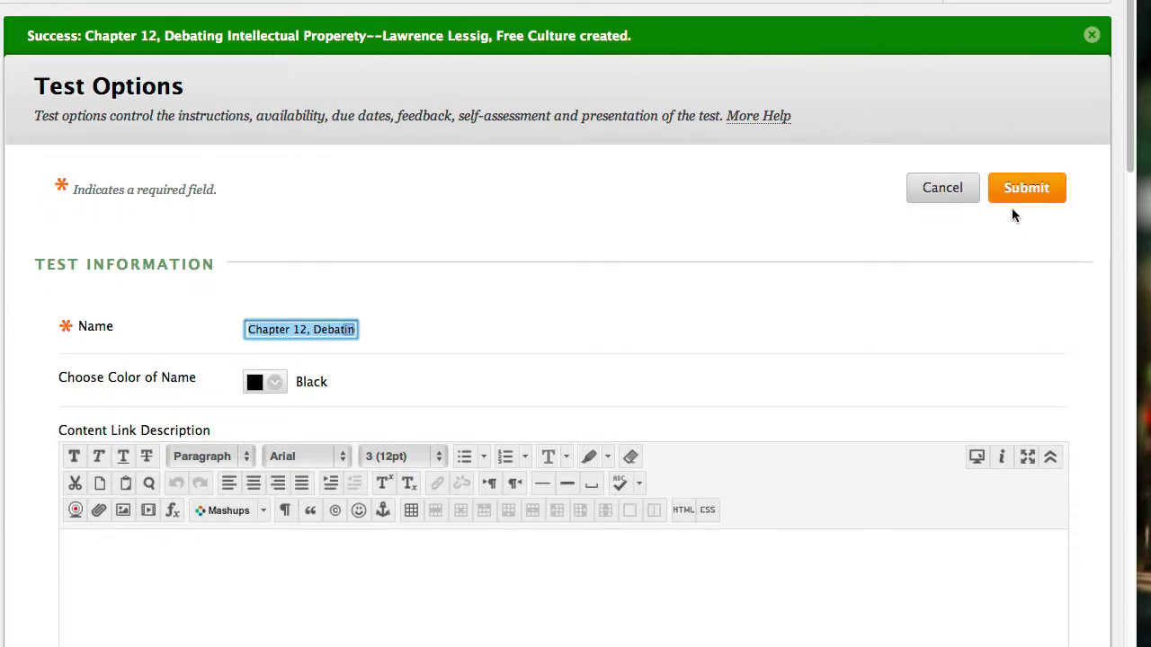
{"action": "scroll", "coordinate": [1012, 212], "scroll_direction": "down", "scroll_amount": 4}
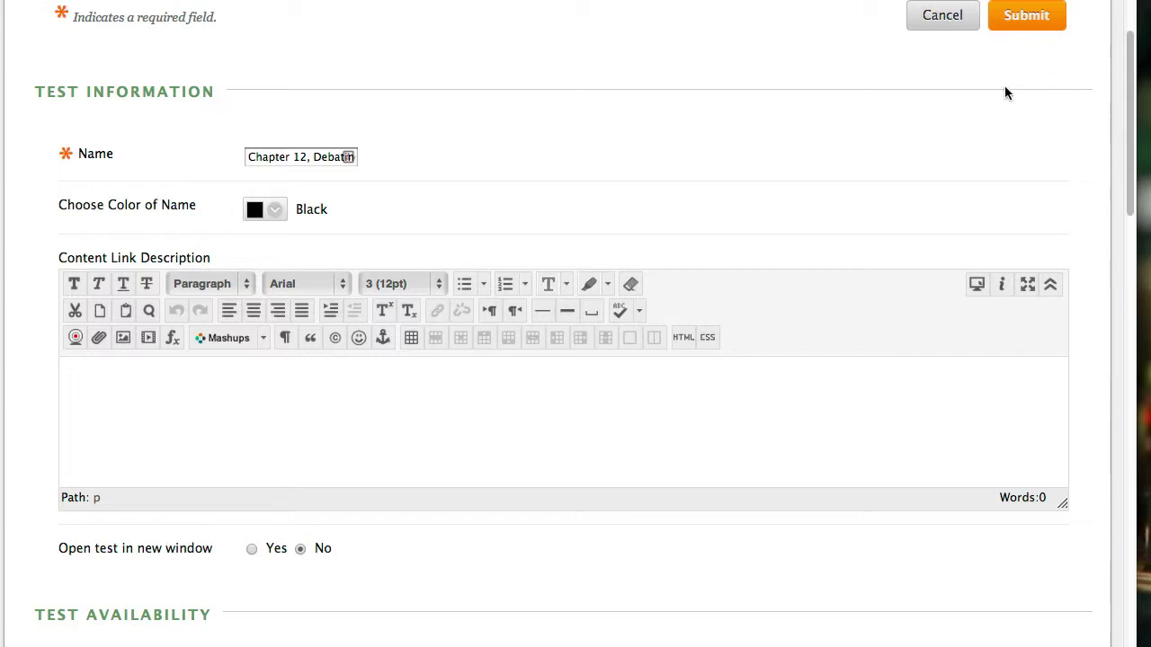
{"action": "left_click", "coordinate": [1009, 30]}
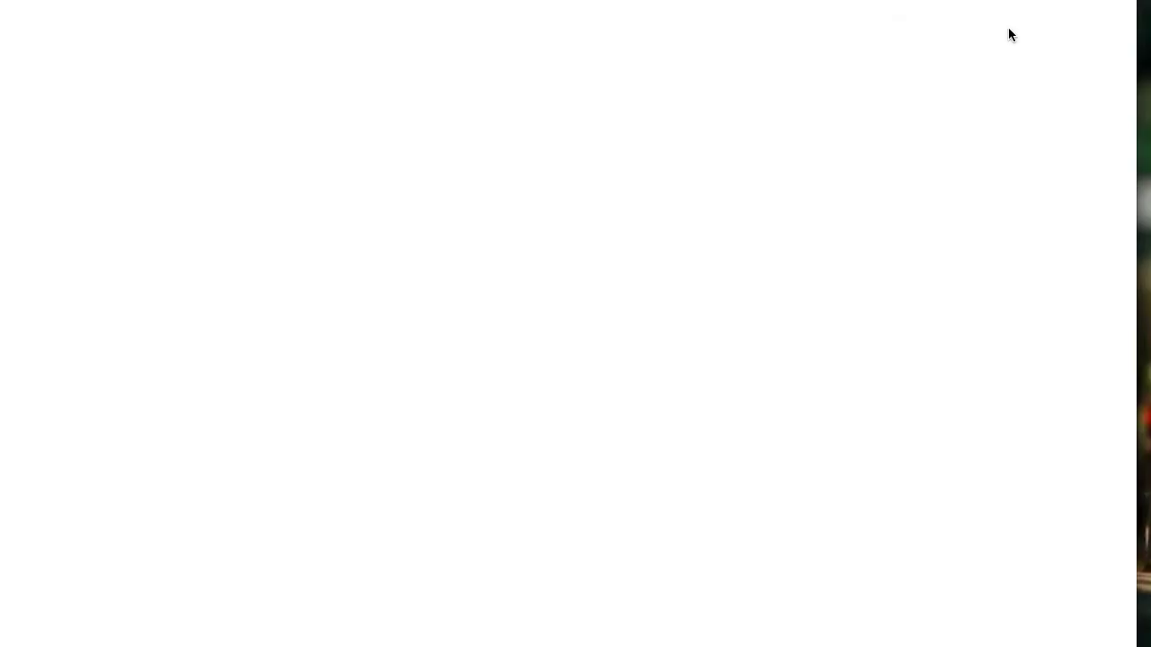
{"action": "scroll", "coordinate": [986, 276], "scroll_direction": "down", "scroll_amount": 6}
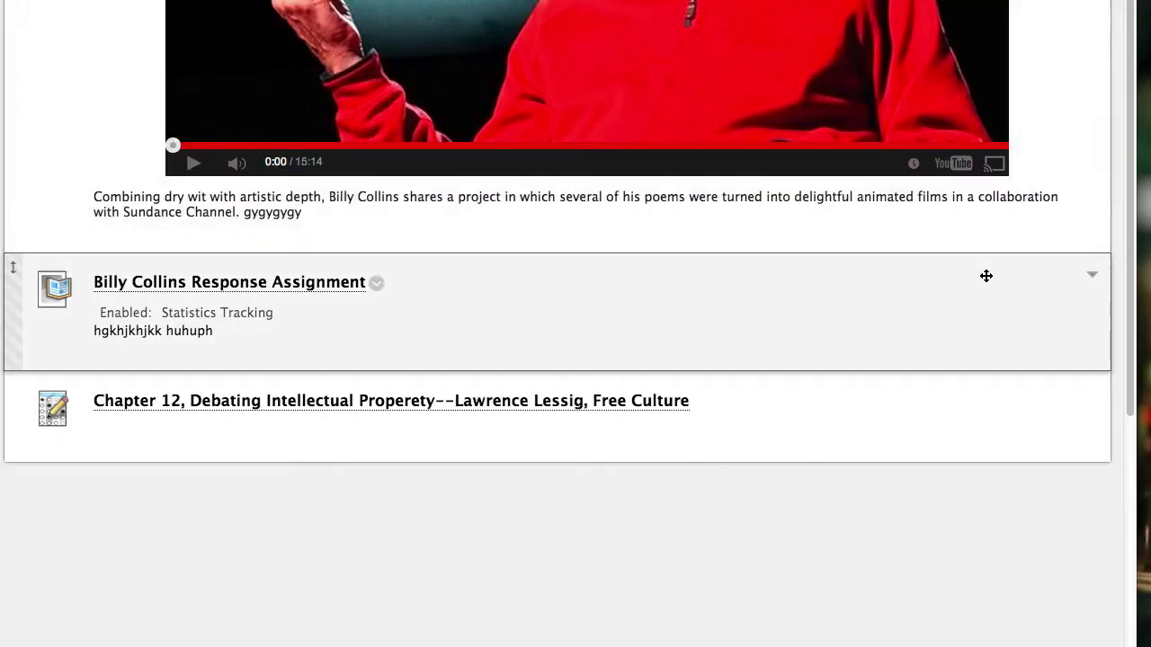